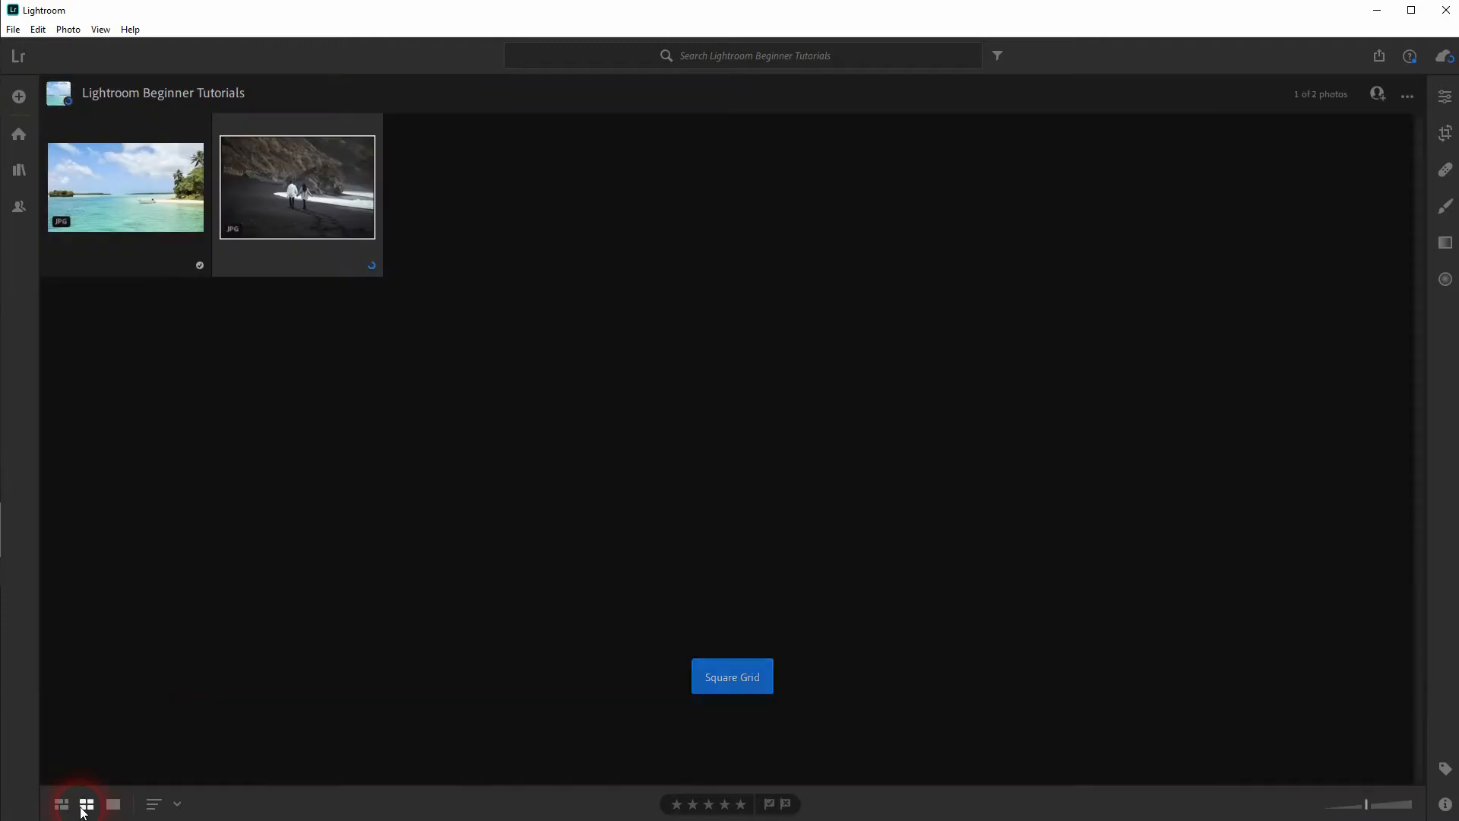
Step: Display the album as a photo grid and try to add the beach couple photo to the Lightroom Beginner Tutorials album
click(64, 807)
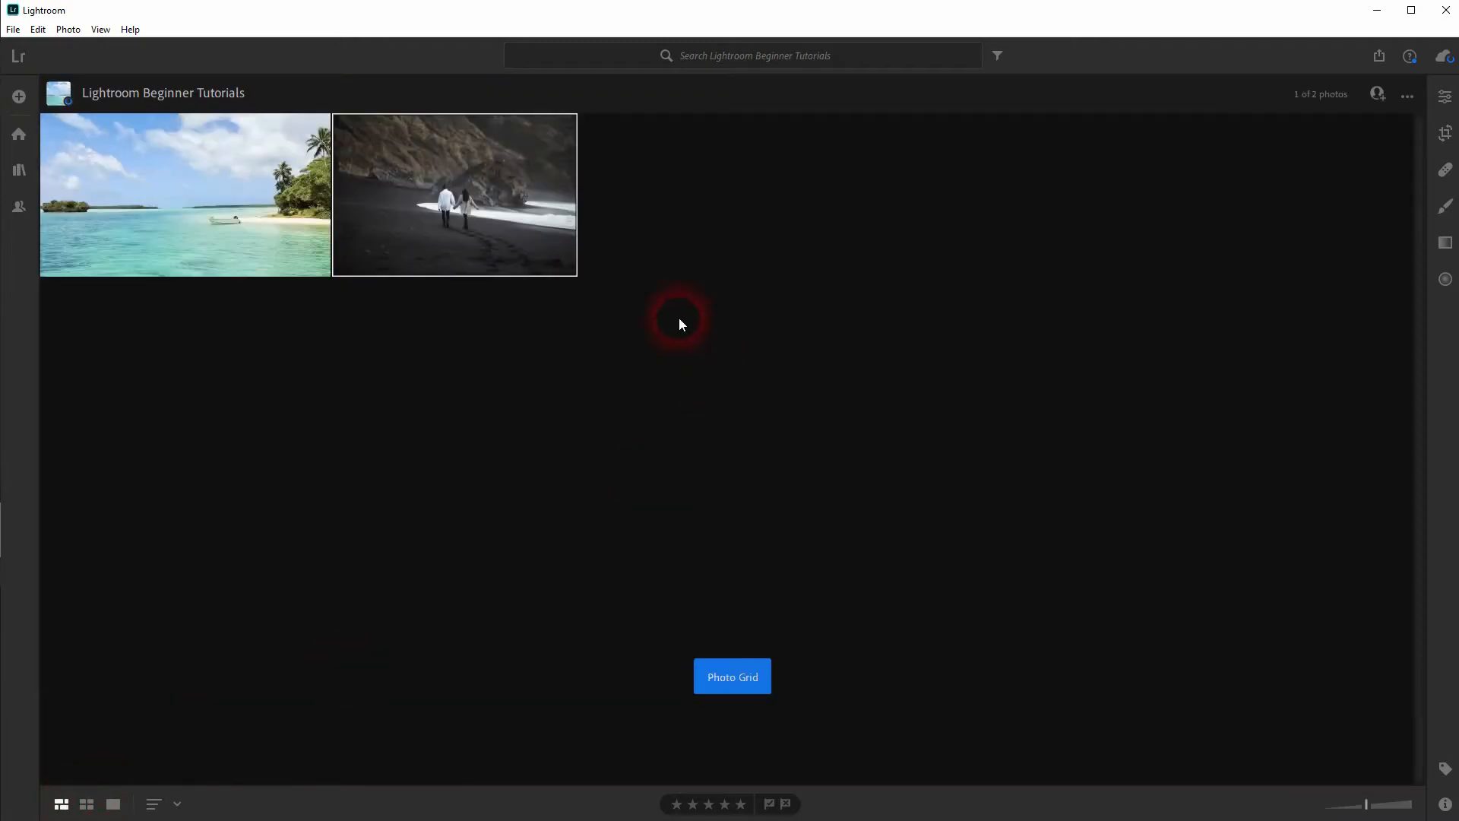
drag(598, 6, 688, 220)
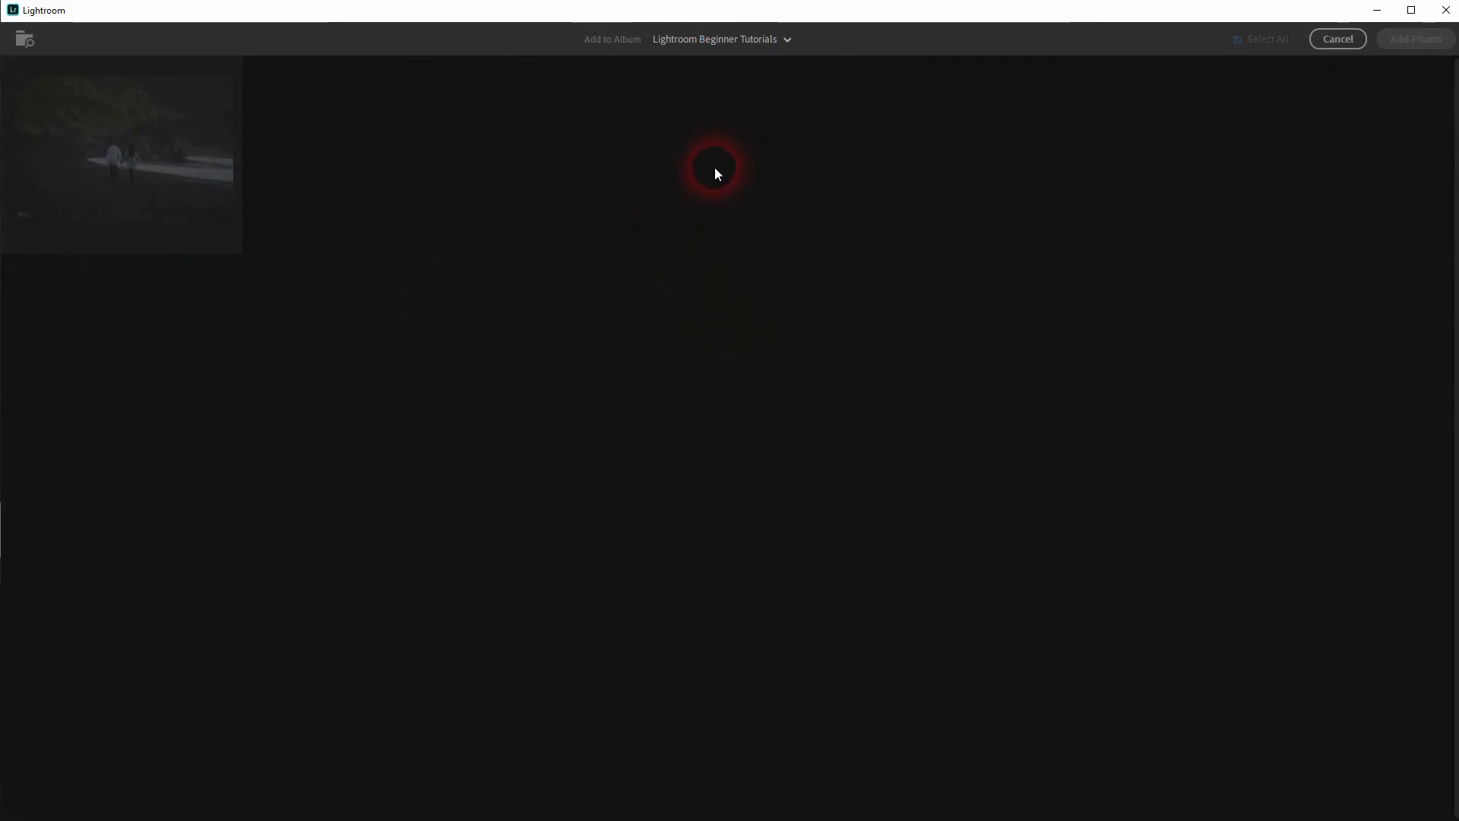
click(1355, 38)
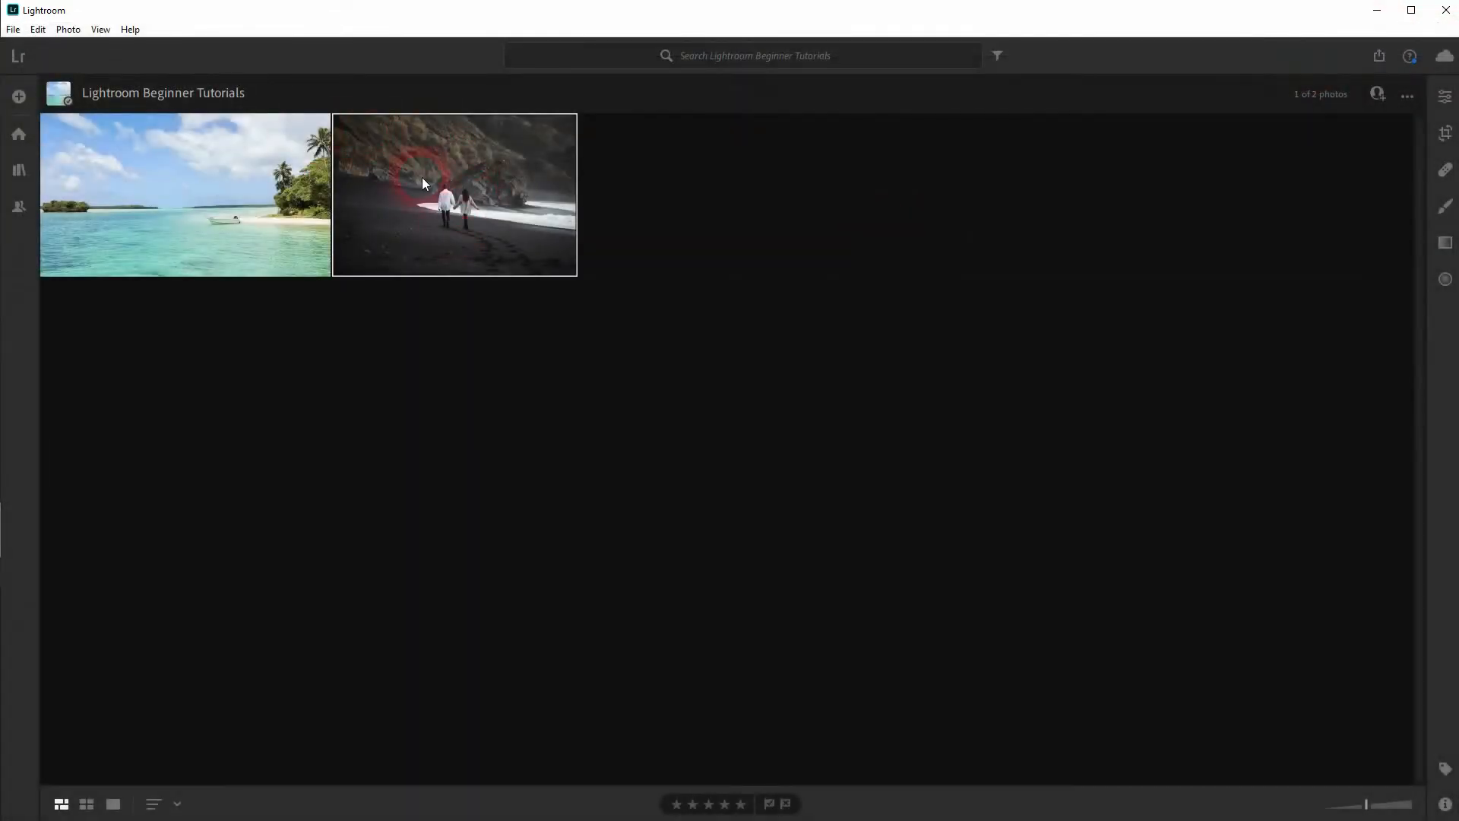
Step: Open the photo of the couple on the black beach in single-photo view and show its editing controls
click(87, 804)
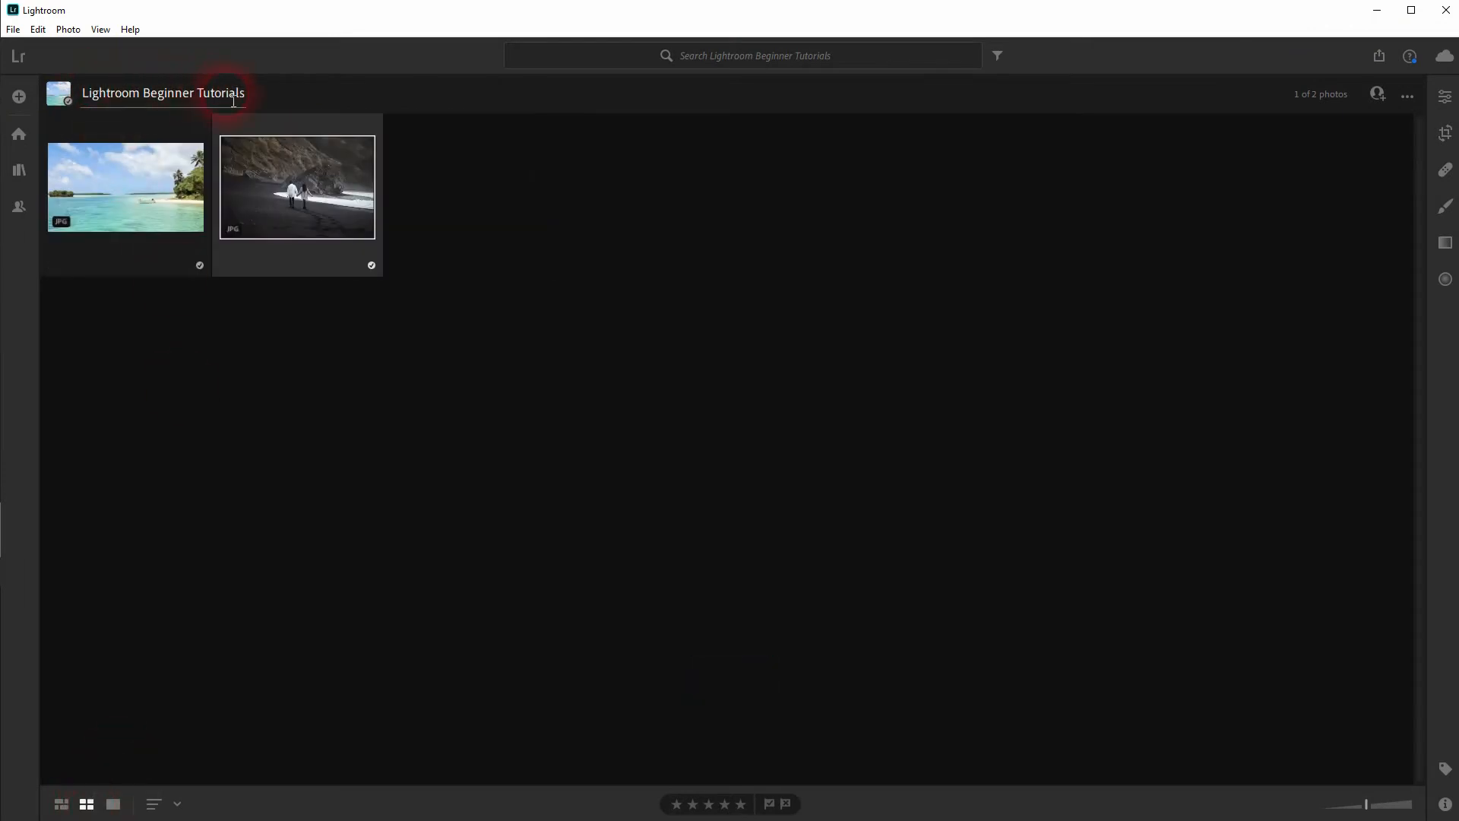
click(112, 804)
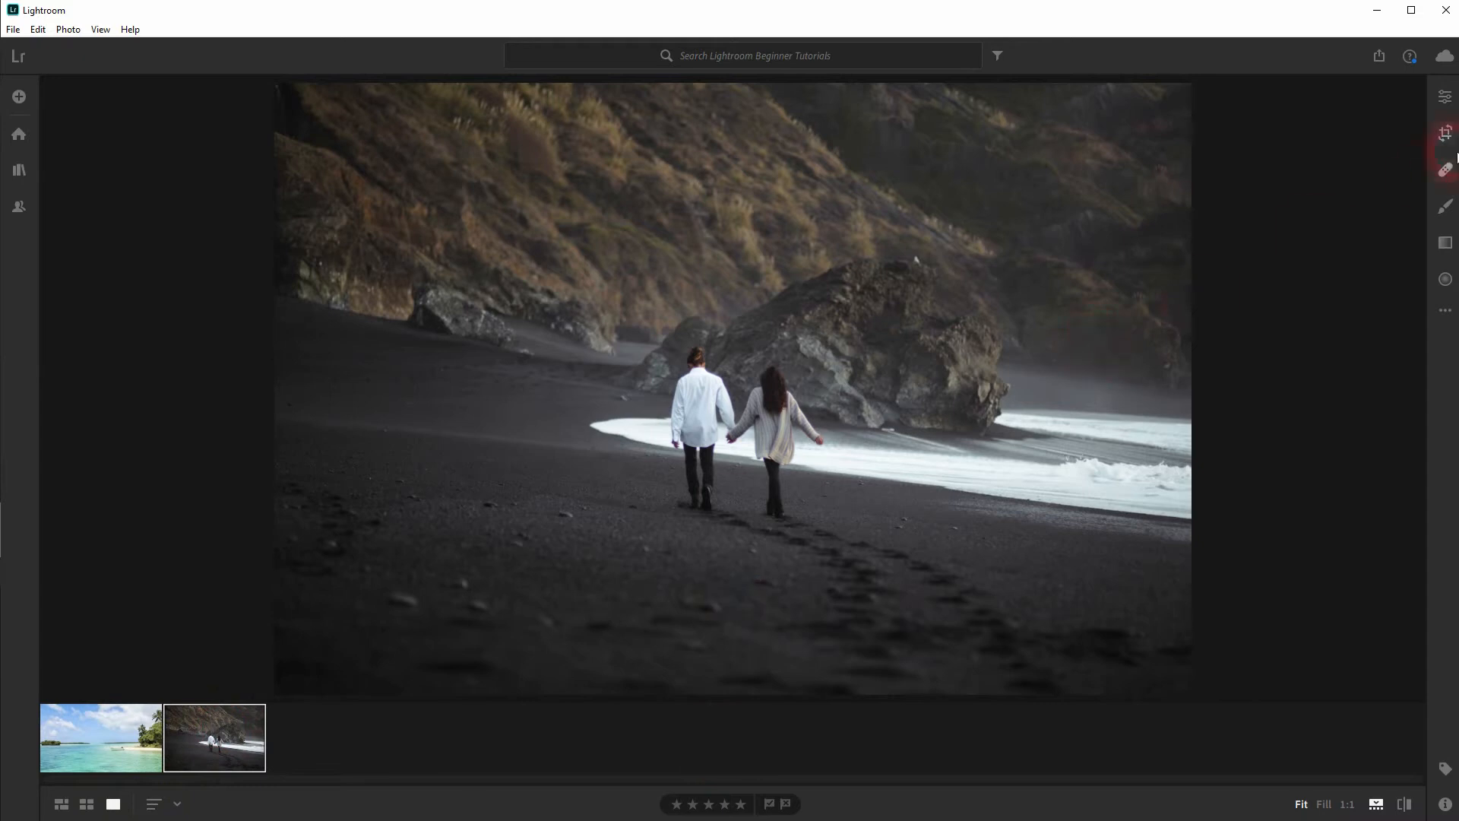
click(1442, 99)
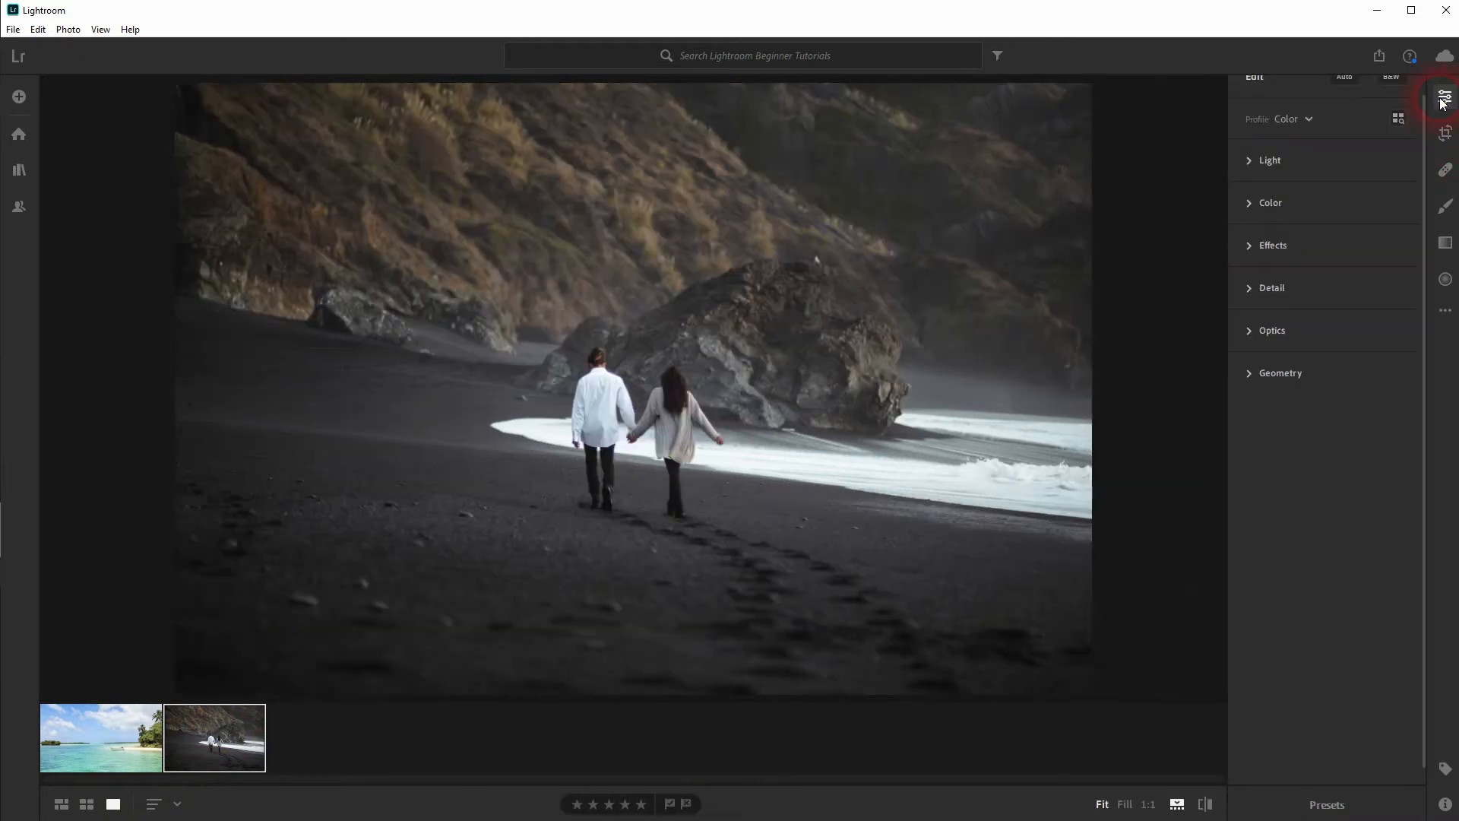
scroll(1357, 158, up, 1)
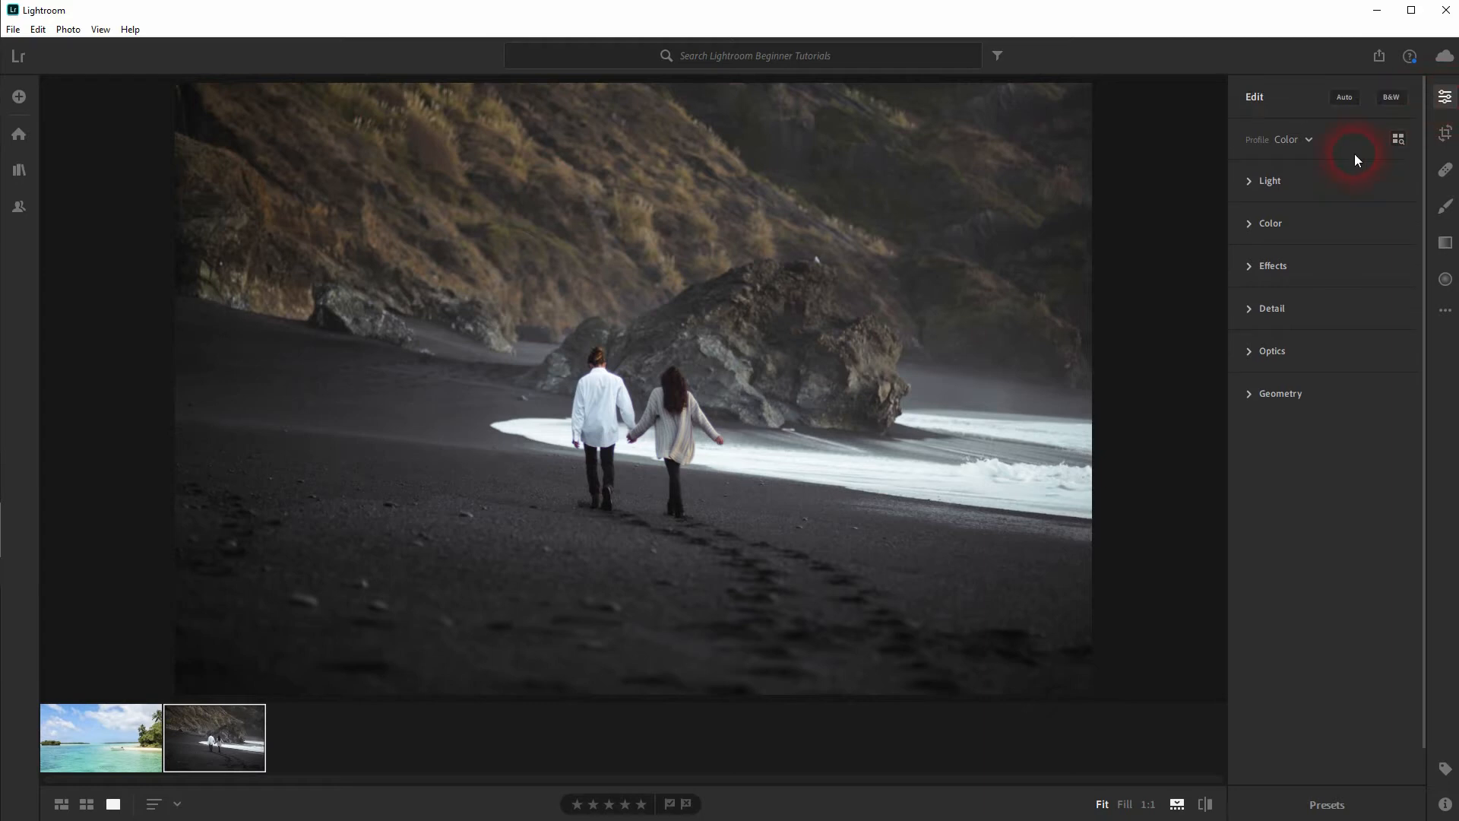
Step: Browse the Basic and Artistic profiles and apply the Artistic 04 profile to the beach couple photo
click(1396, 145)
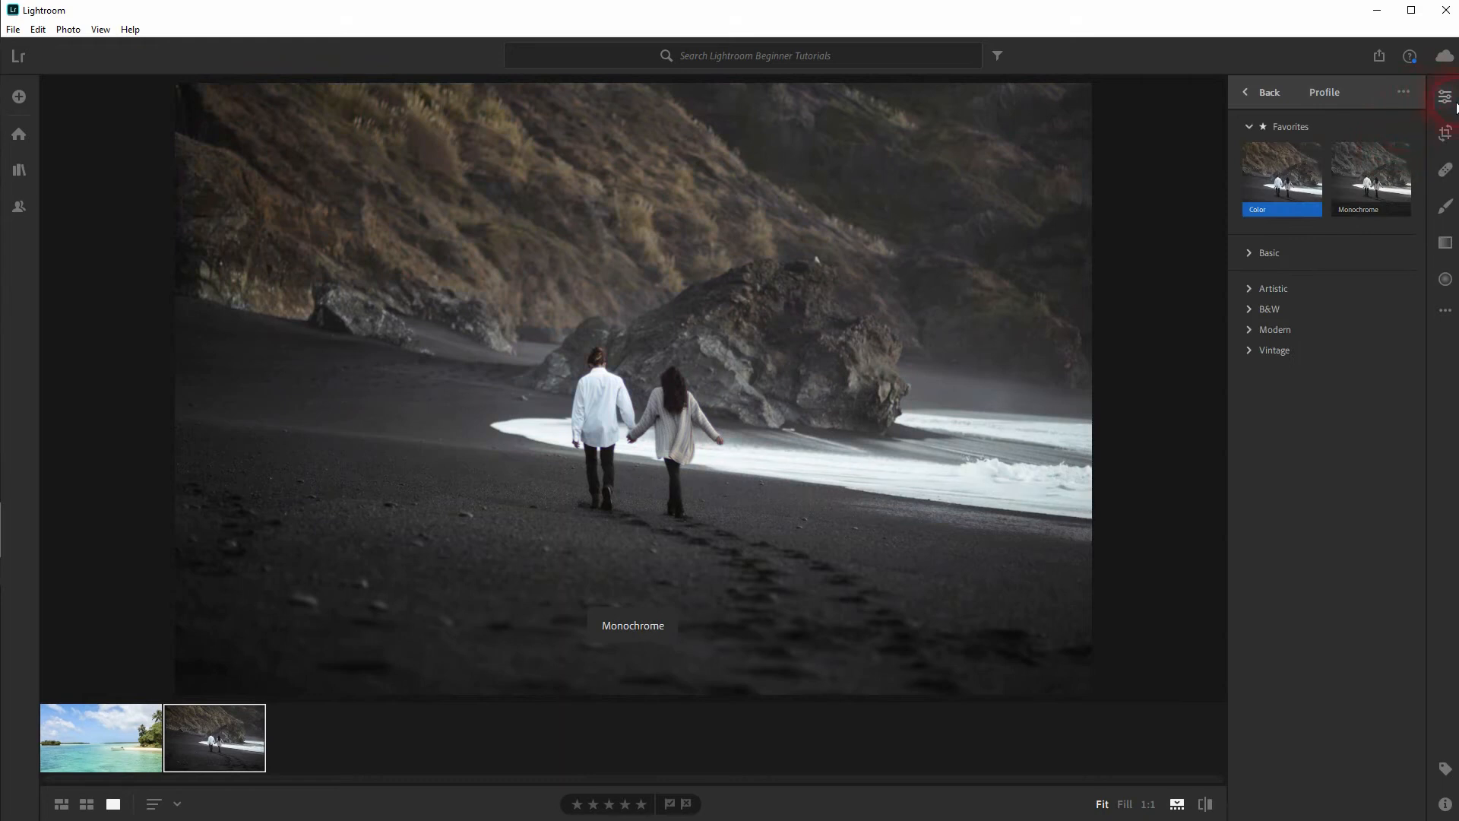
click(1254, 253)
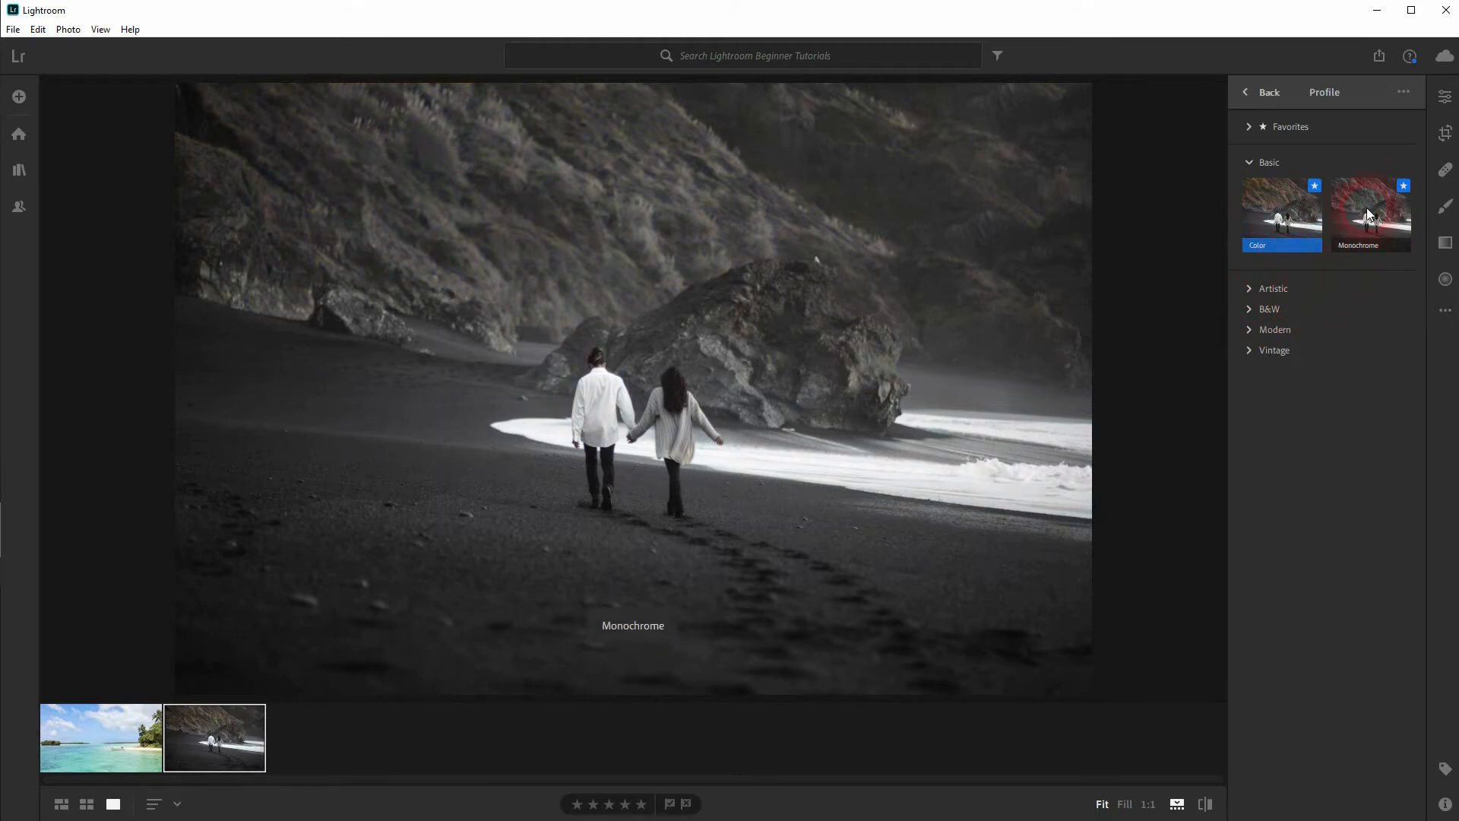
click(1249, 288)
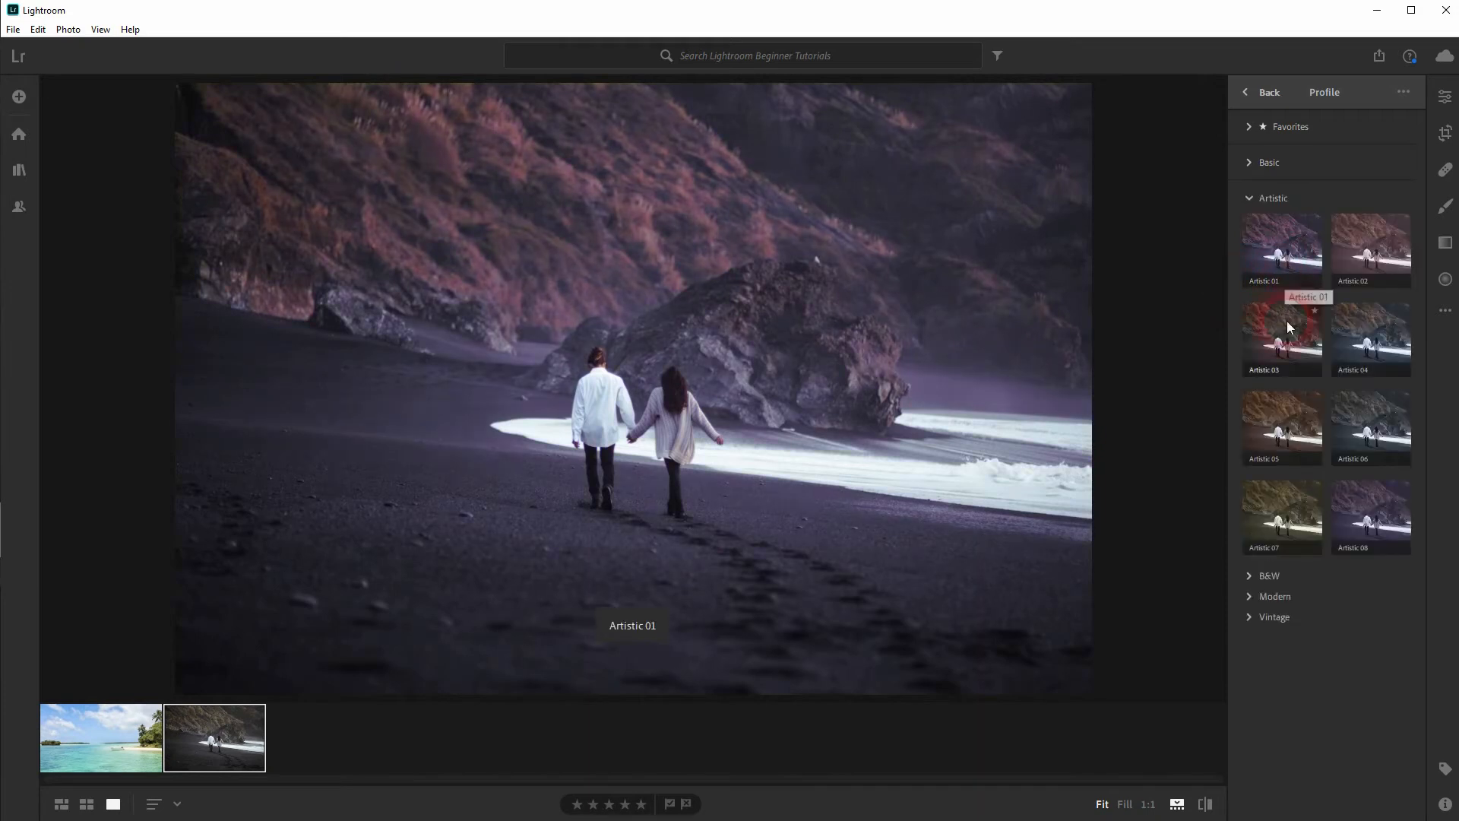
click(1293, 347)
click(1267, 480)
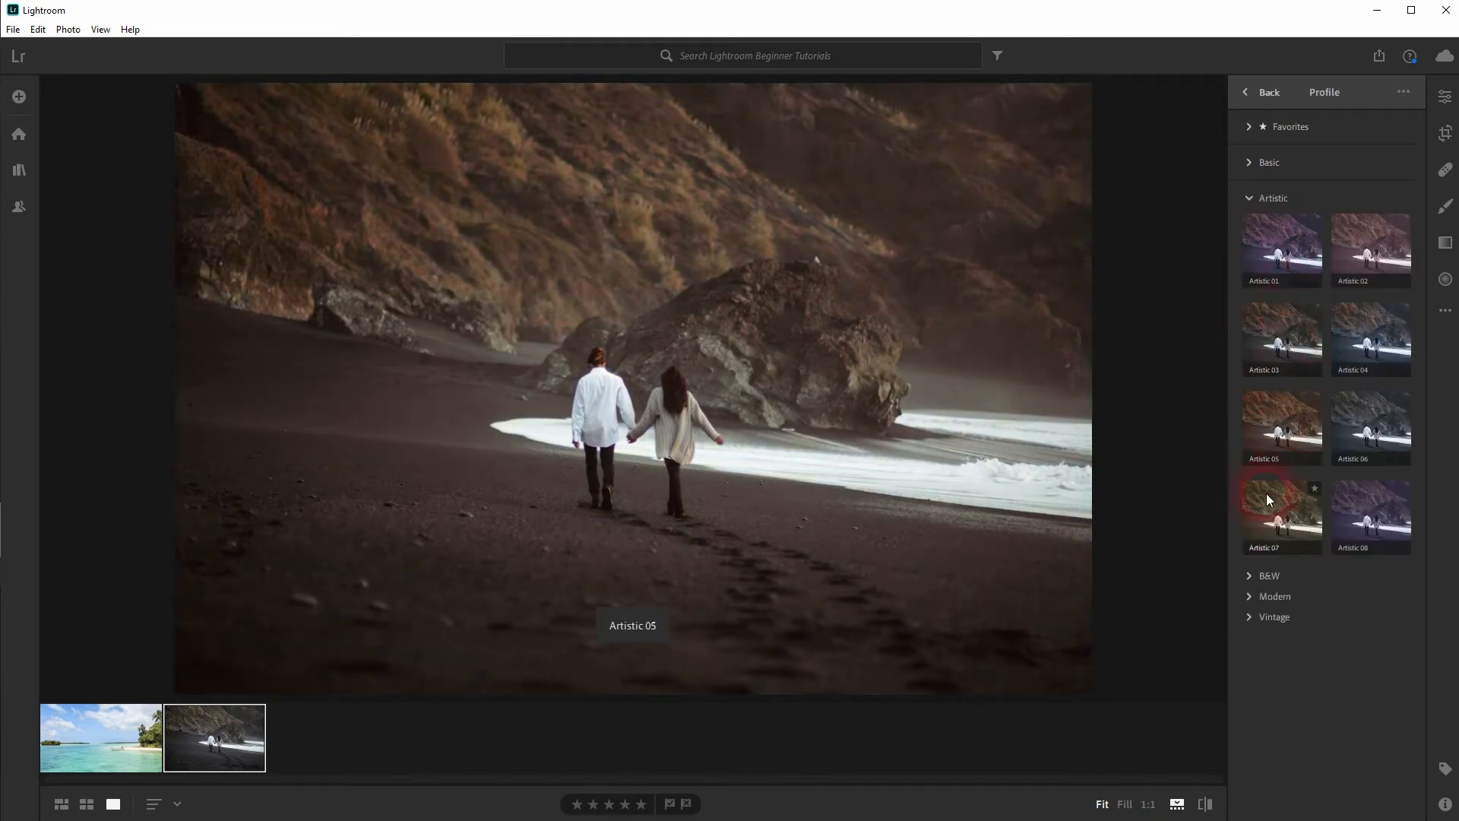
click(1387, 427)
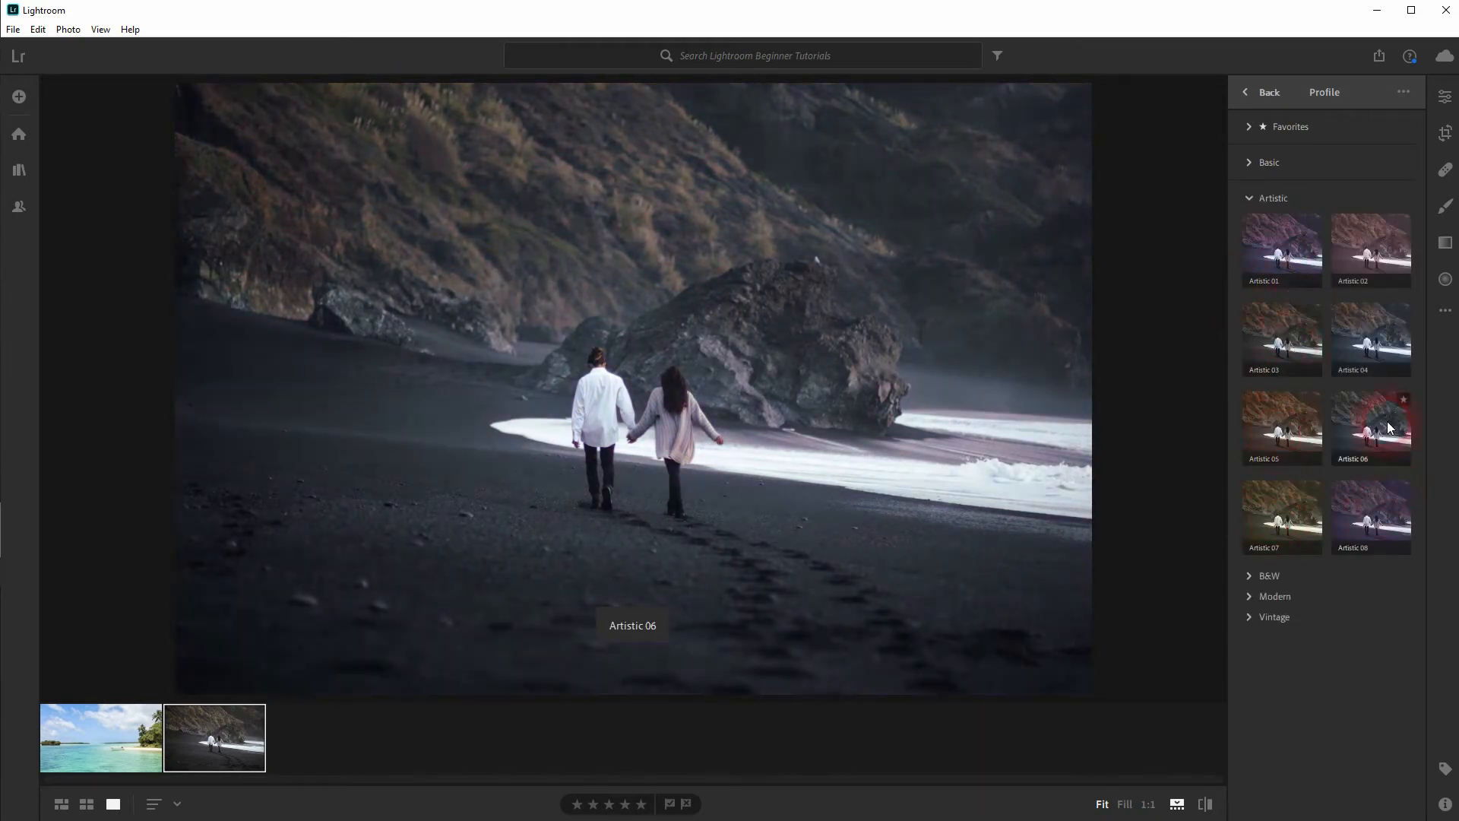
click(1383, 329)
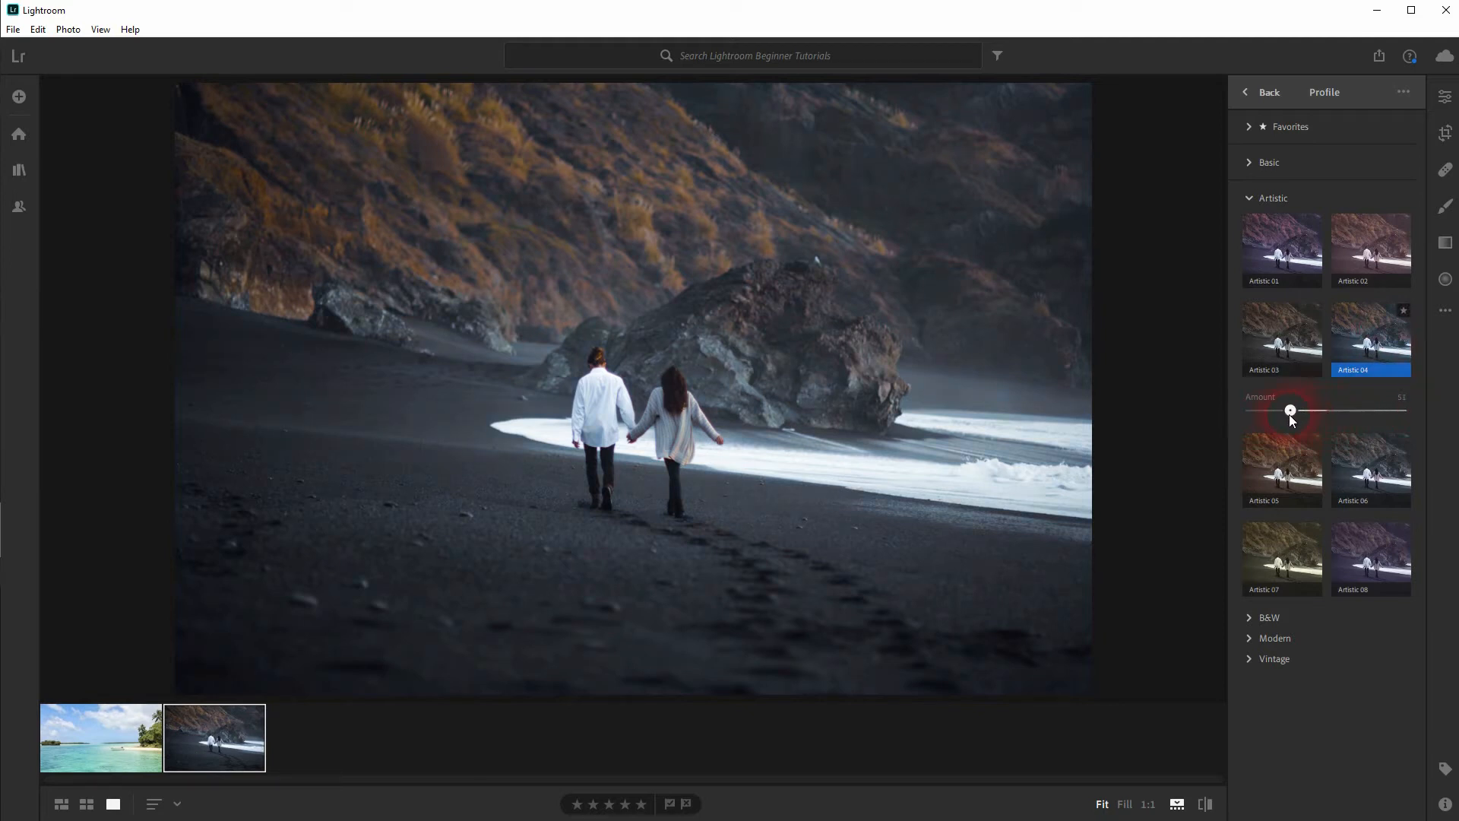
Step: Try different strengths for the Artistic 04 profile, set its amount to 85, and return to the editing controls
drag(1251, 411, 1266, 413)
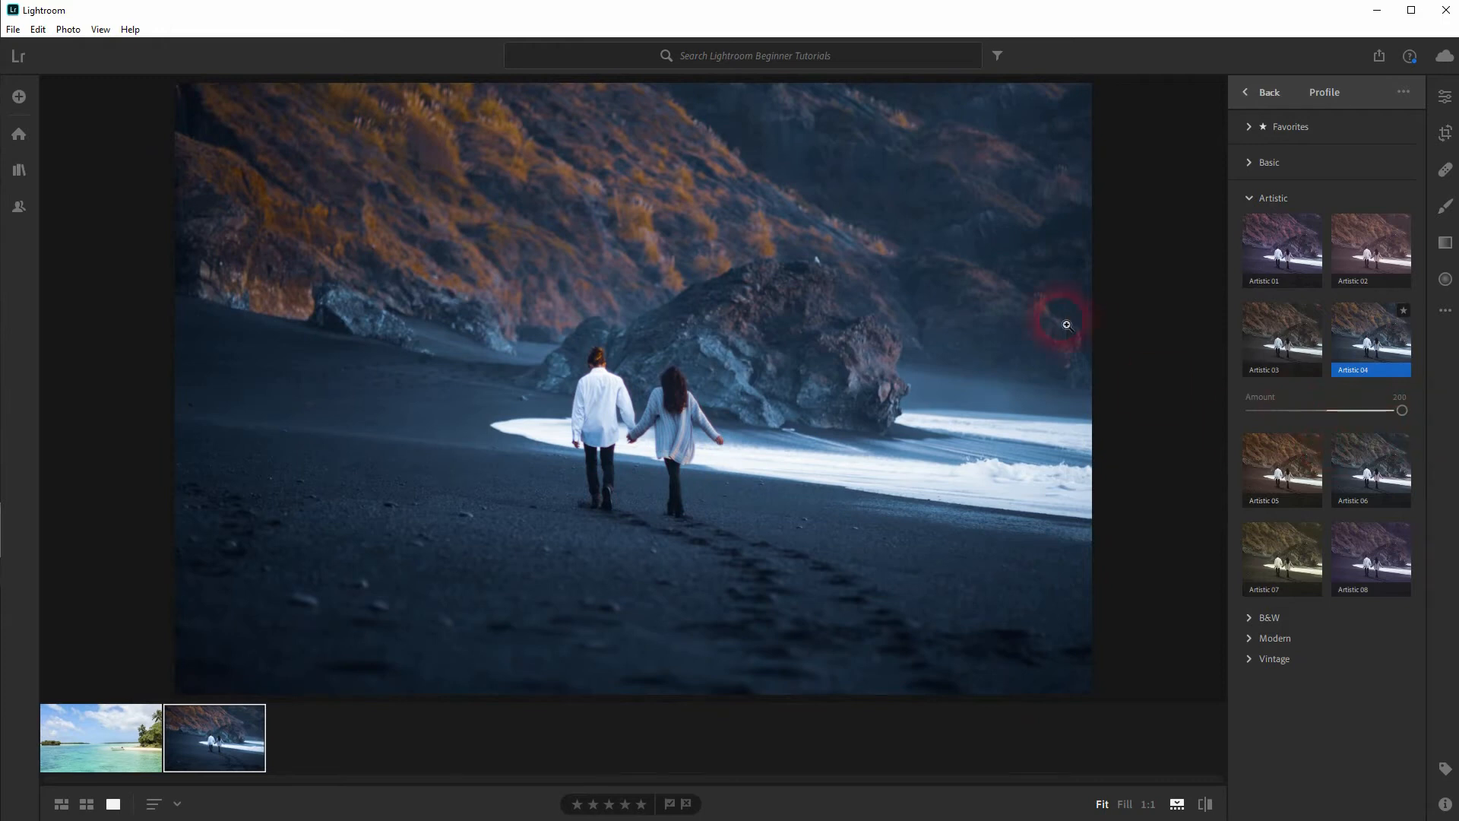
double_click(1404, 410)
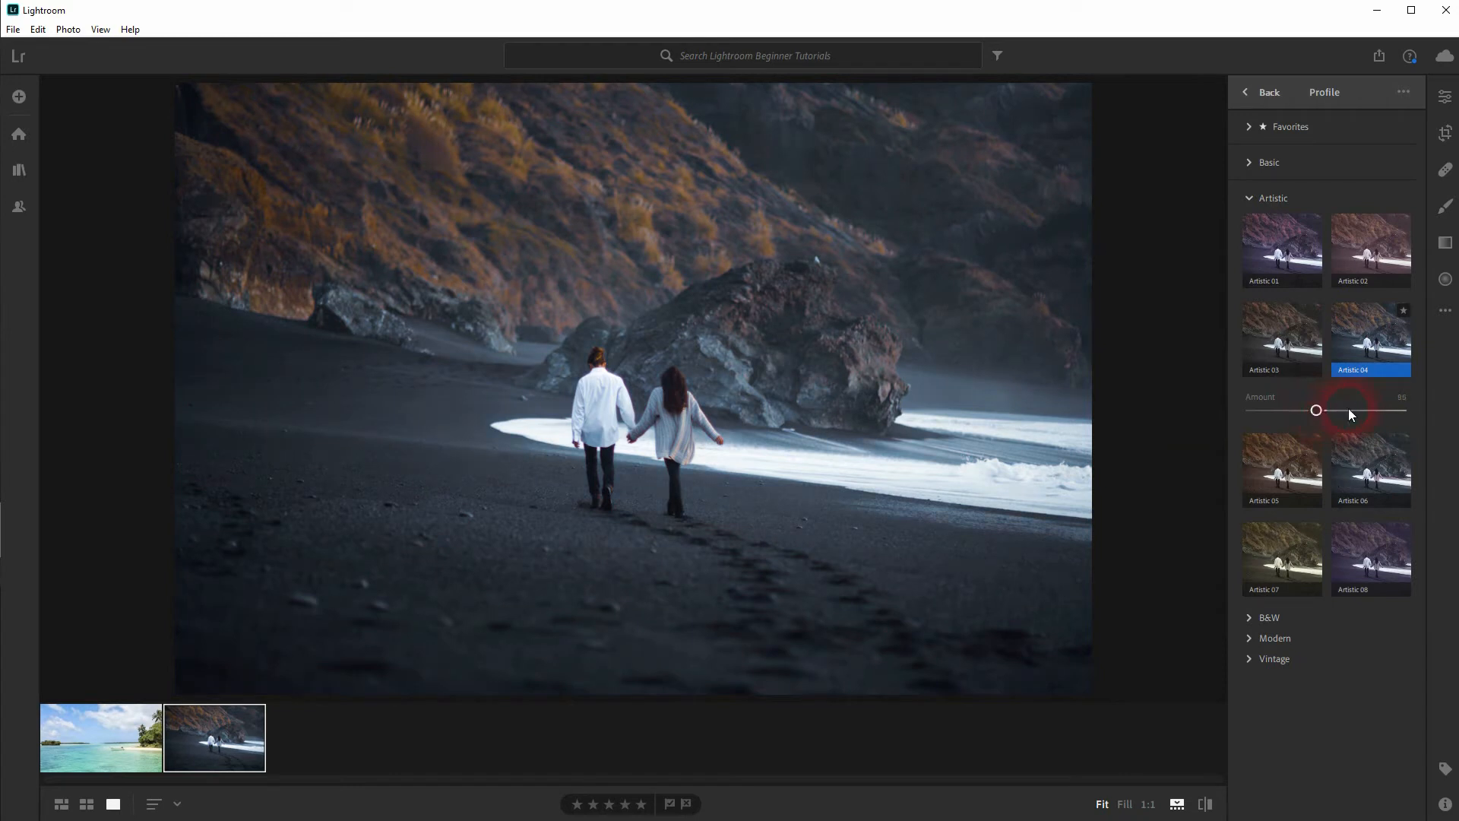
click(1405, 314)
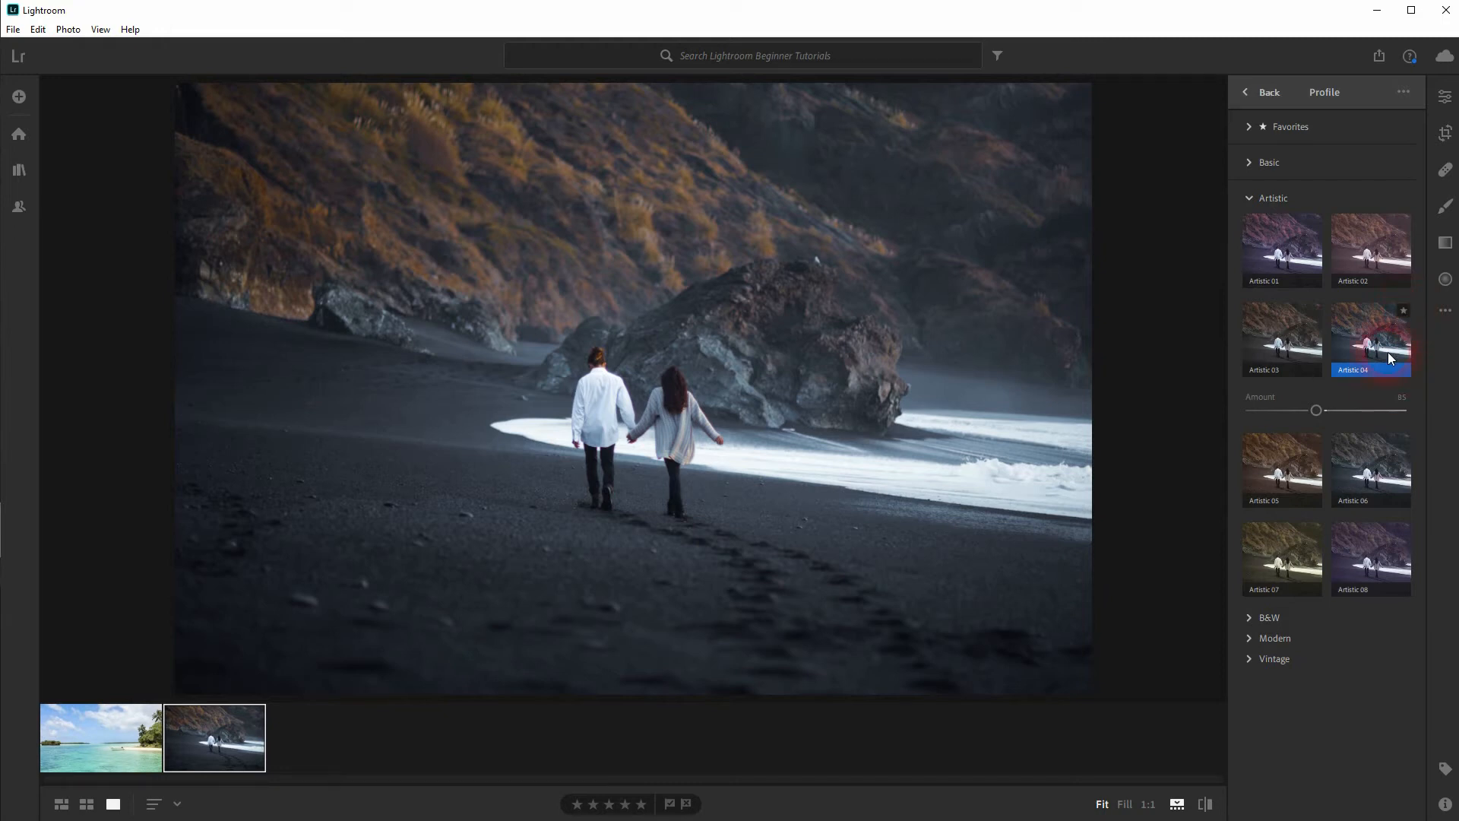
click(1244, 98)
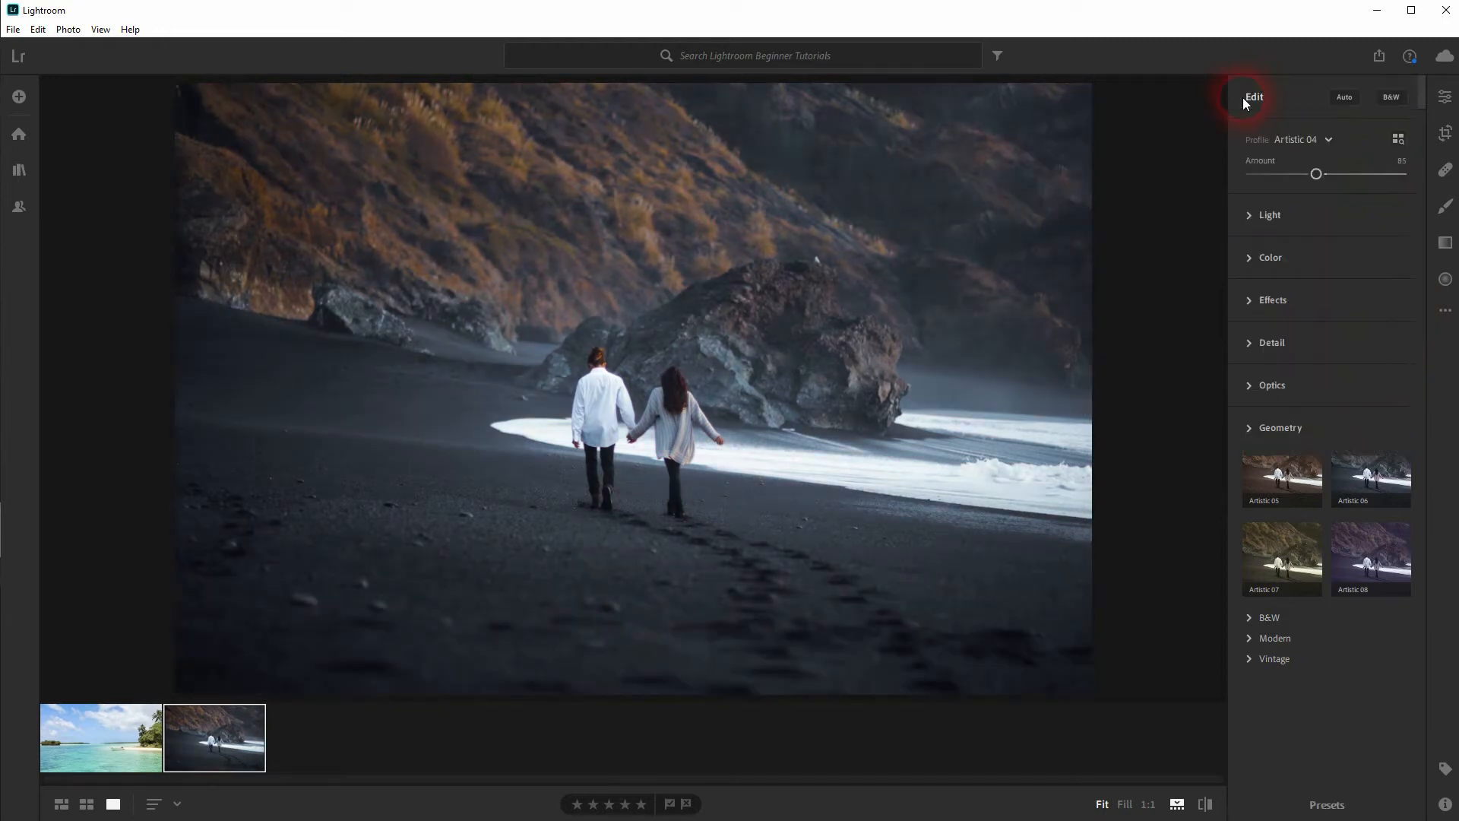
Step: Examine the Light, Color and Effects adjustments and set the Artistic 04 profile amount to 89
click(1248, 217)
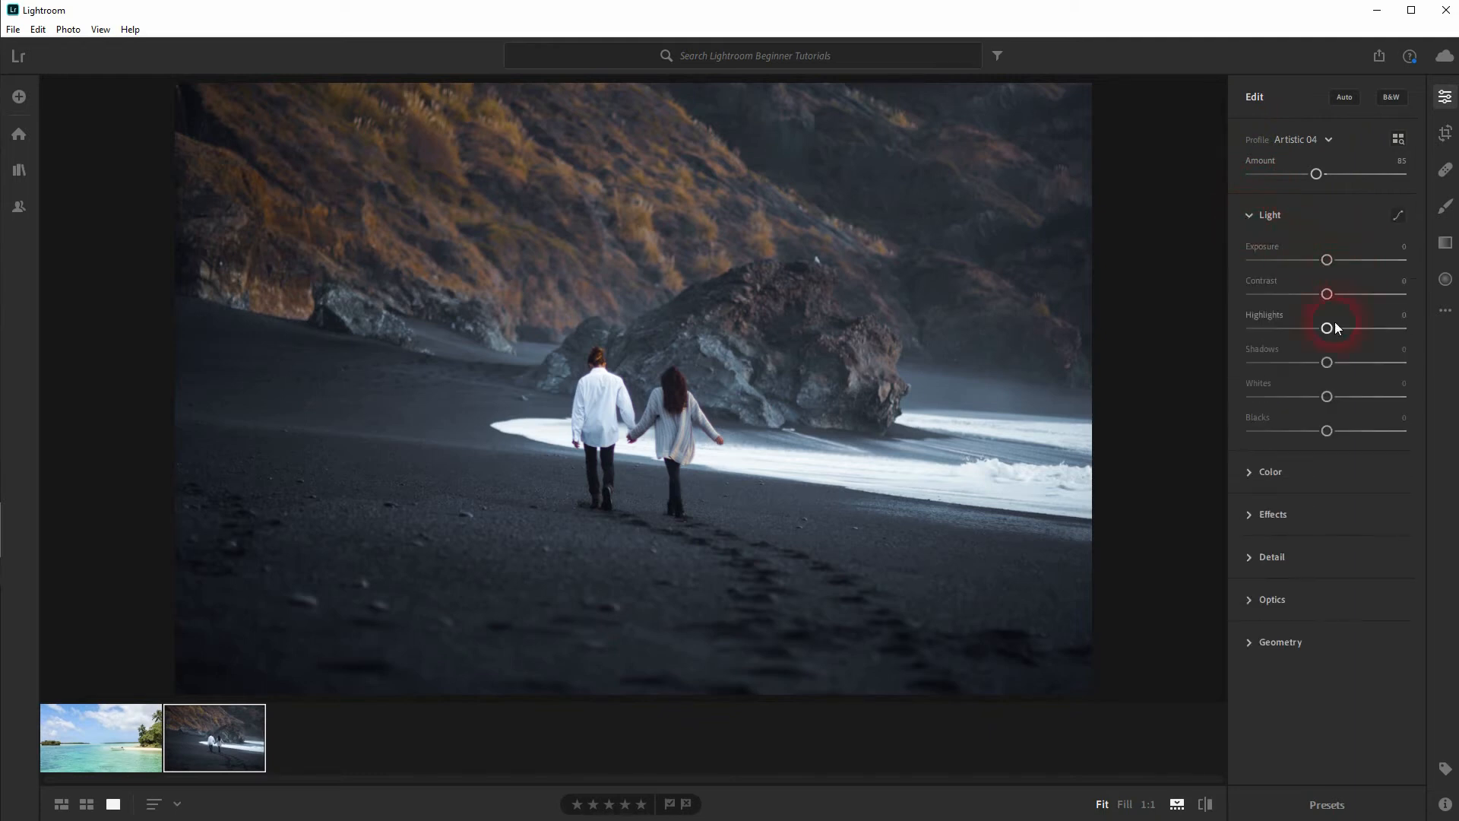
click(1257, 473)
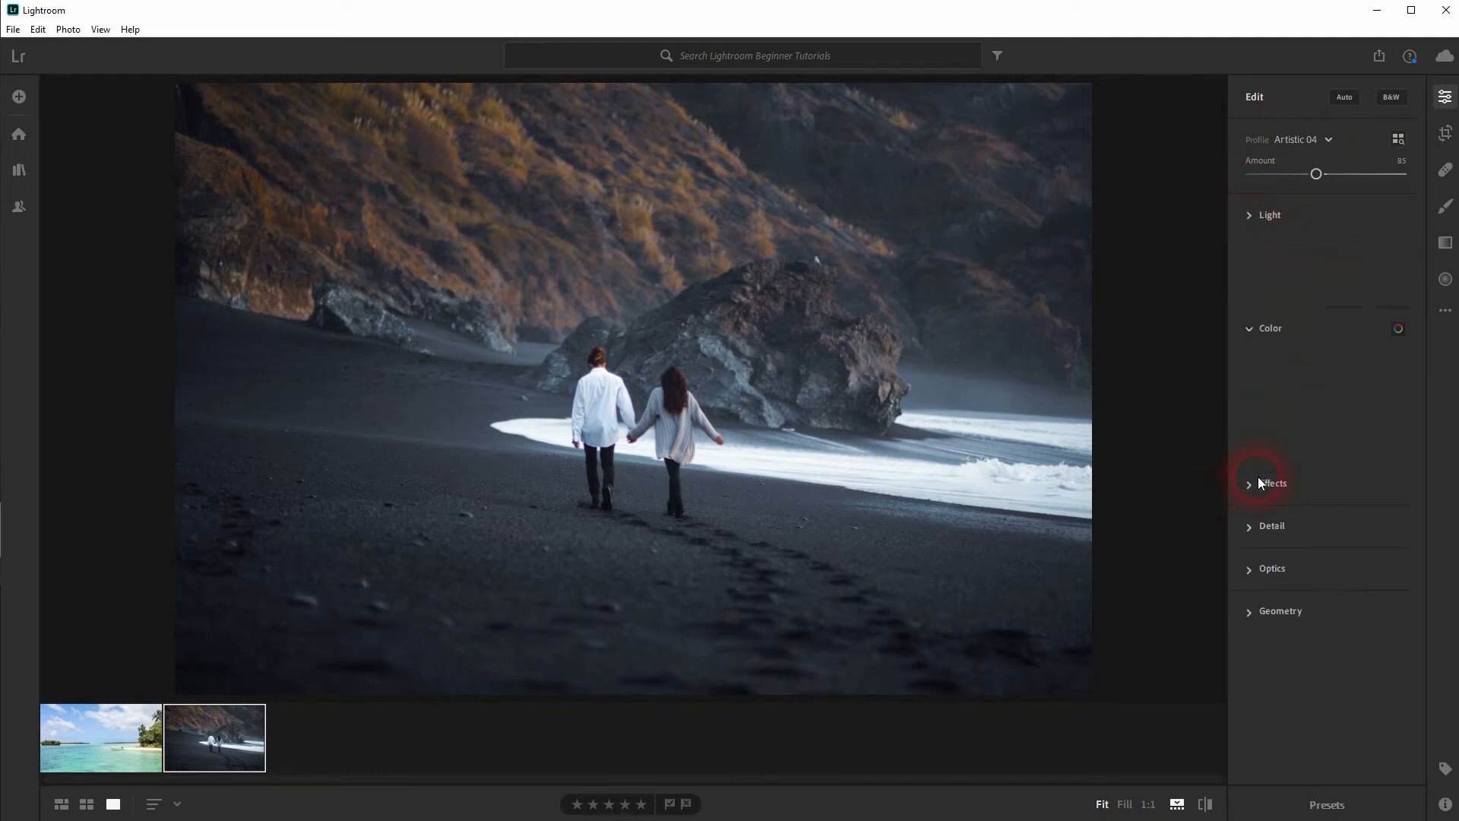
click(1258, 471)
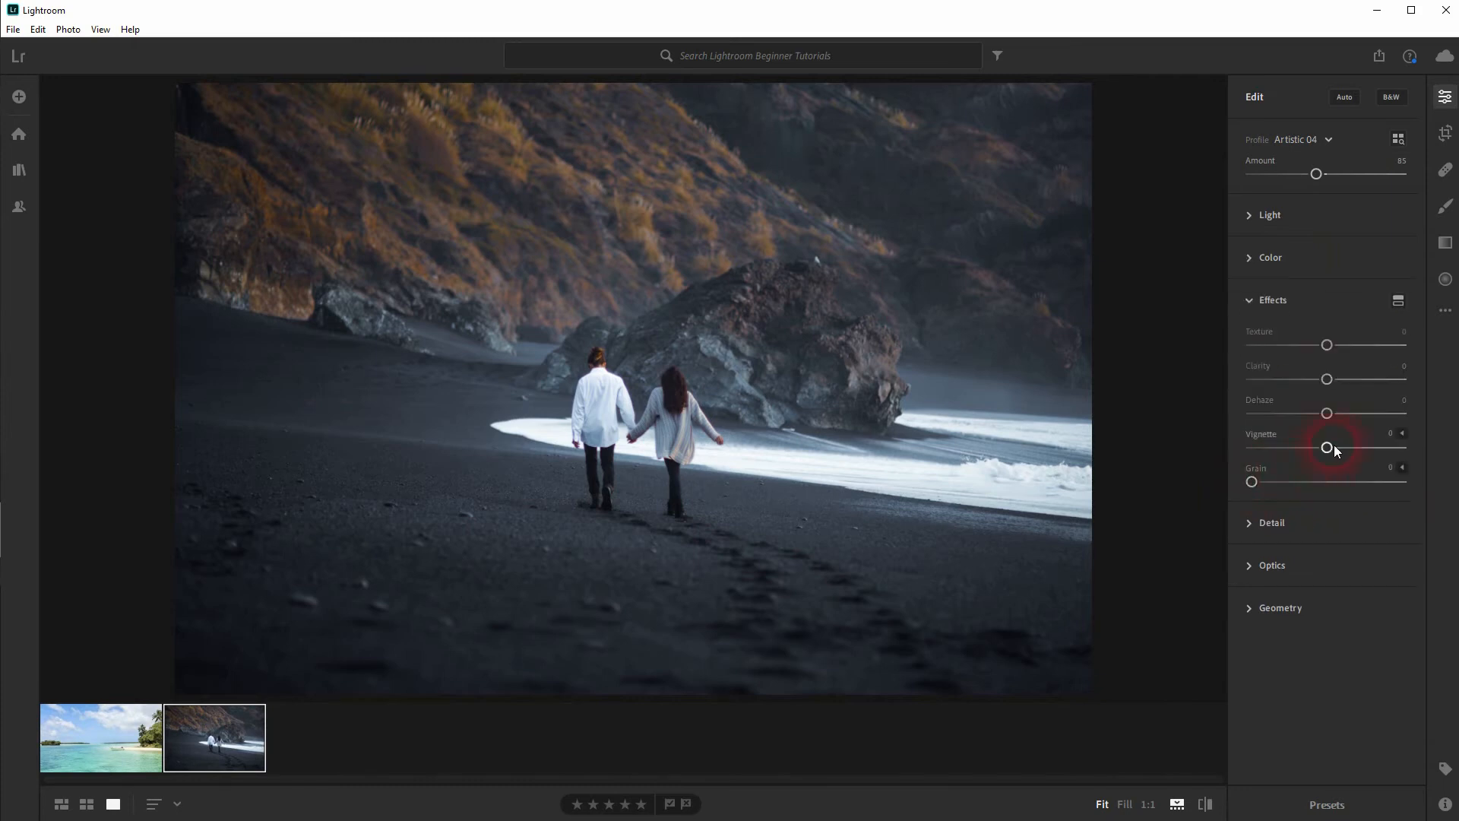
click(1259, 215)
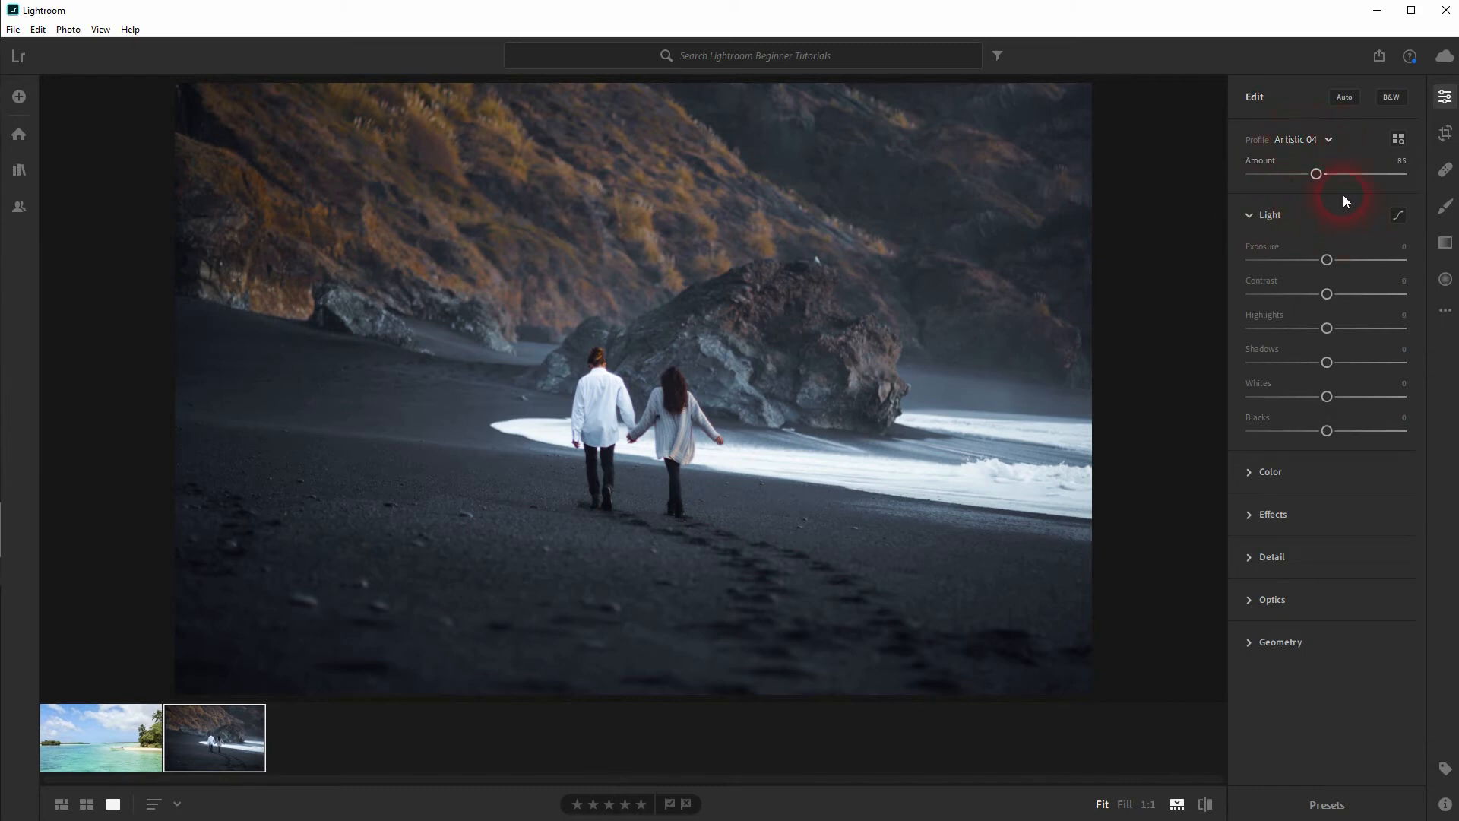
mouse_move(1317, 173)
mouse_down()
mouse_move(1348, 173)
mouse_move(1319, 173)
mouse_up()
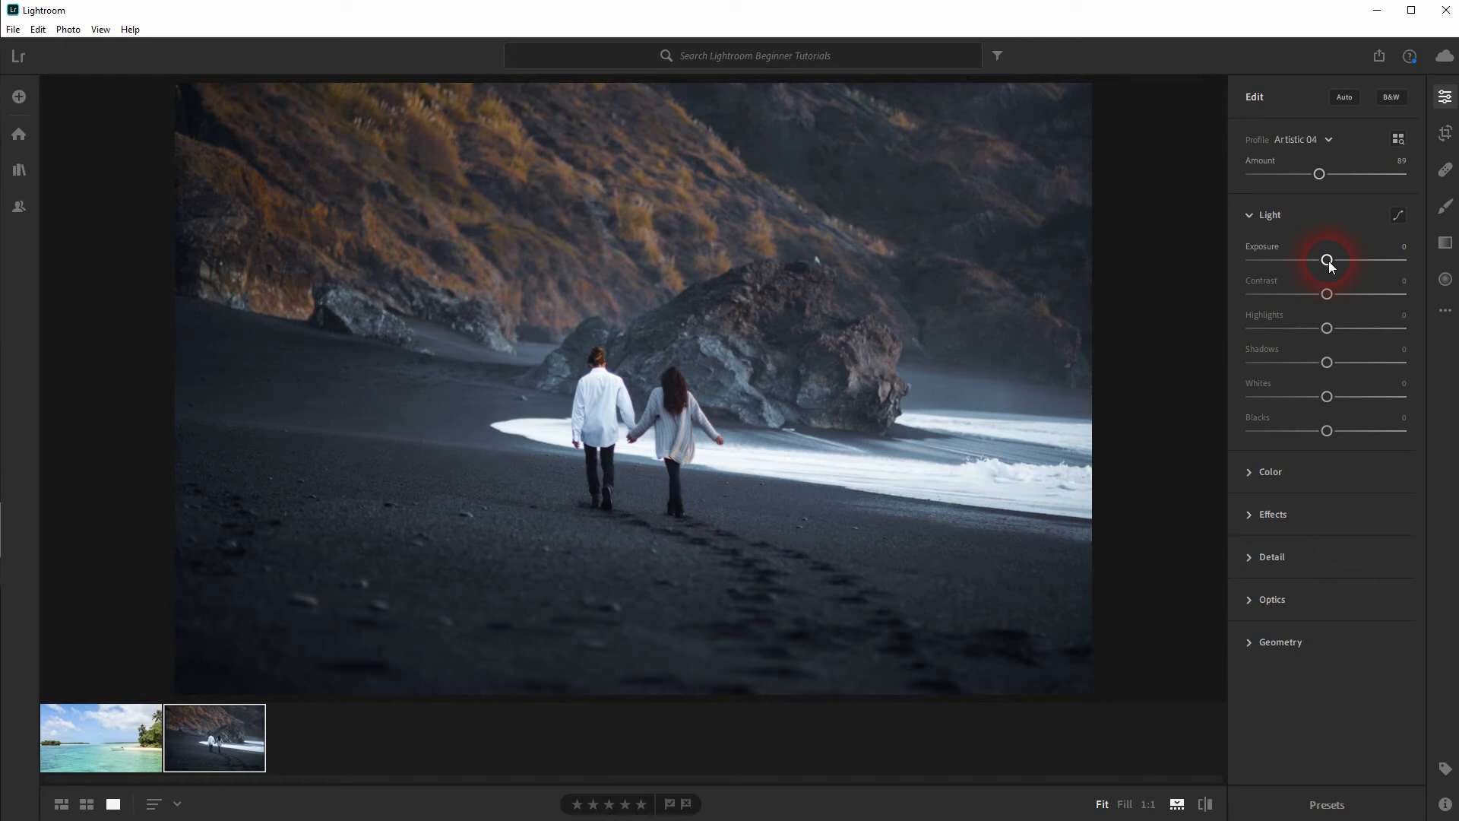
Step: Set Exposure to +0.20, Contrast to +8, Highlights to -26, Shadows to +13, Whites to -26 and Blacks to +7
mouse_move(1328, 262)
mouse_down()
mouse_move(1314, 260)
mouse_move(1331, 263)
mouse_up()
drag(1326, 328, 1307, 332)
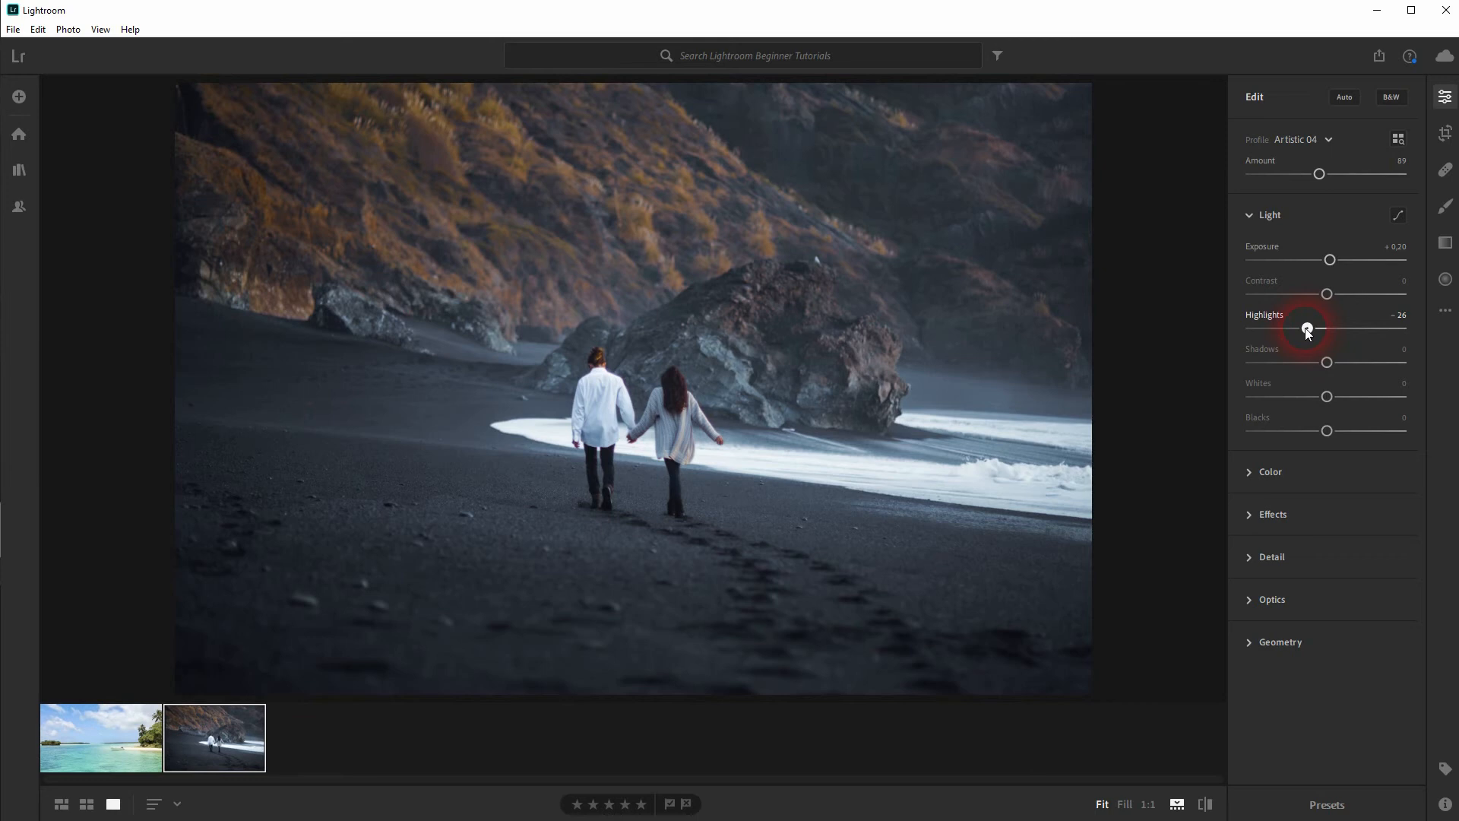
drag(1326, 294, 1332, 295)
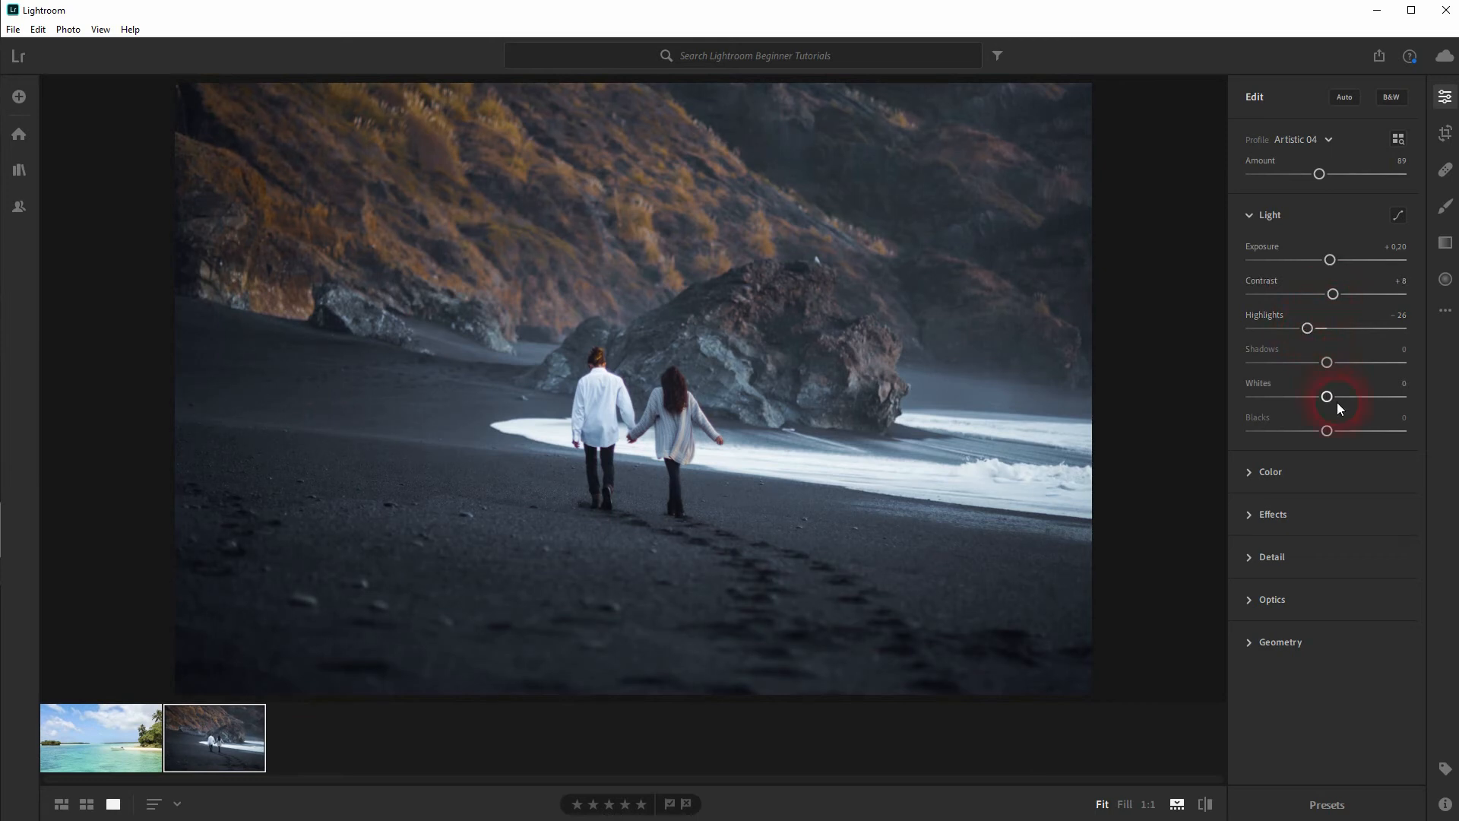
drag(1327, 363, 1316, 395)
drag(1327, 430, 1335, 431)
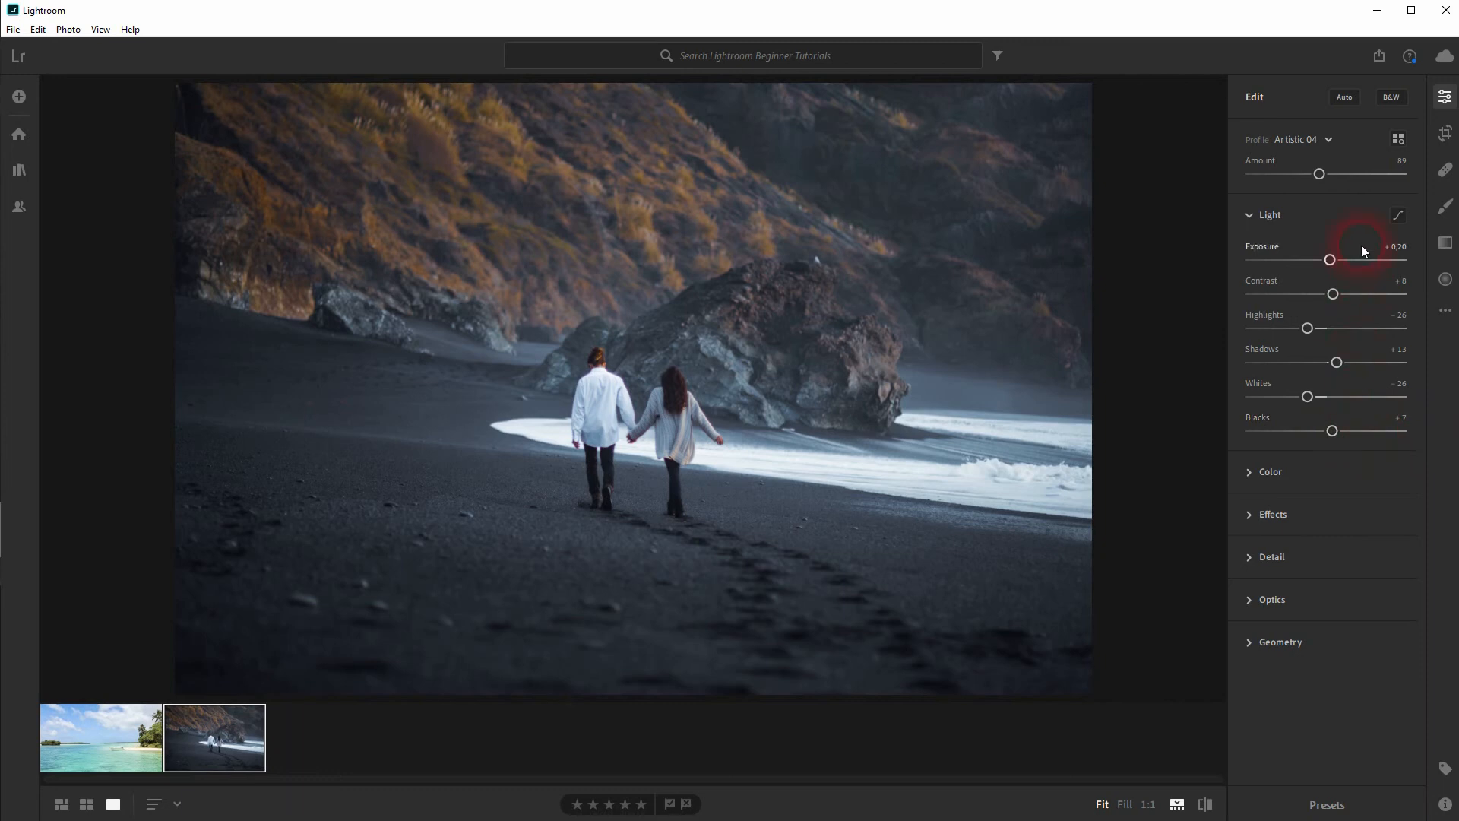
Step: Apply the automatic light correction and fine-tune it with Shadows at +14, Highlights at -45 and Contrast at +15
click(1343, 100)
double_click(1388, 400)
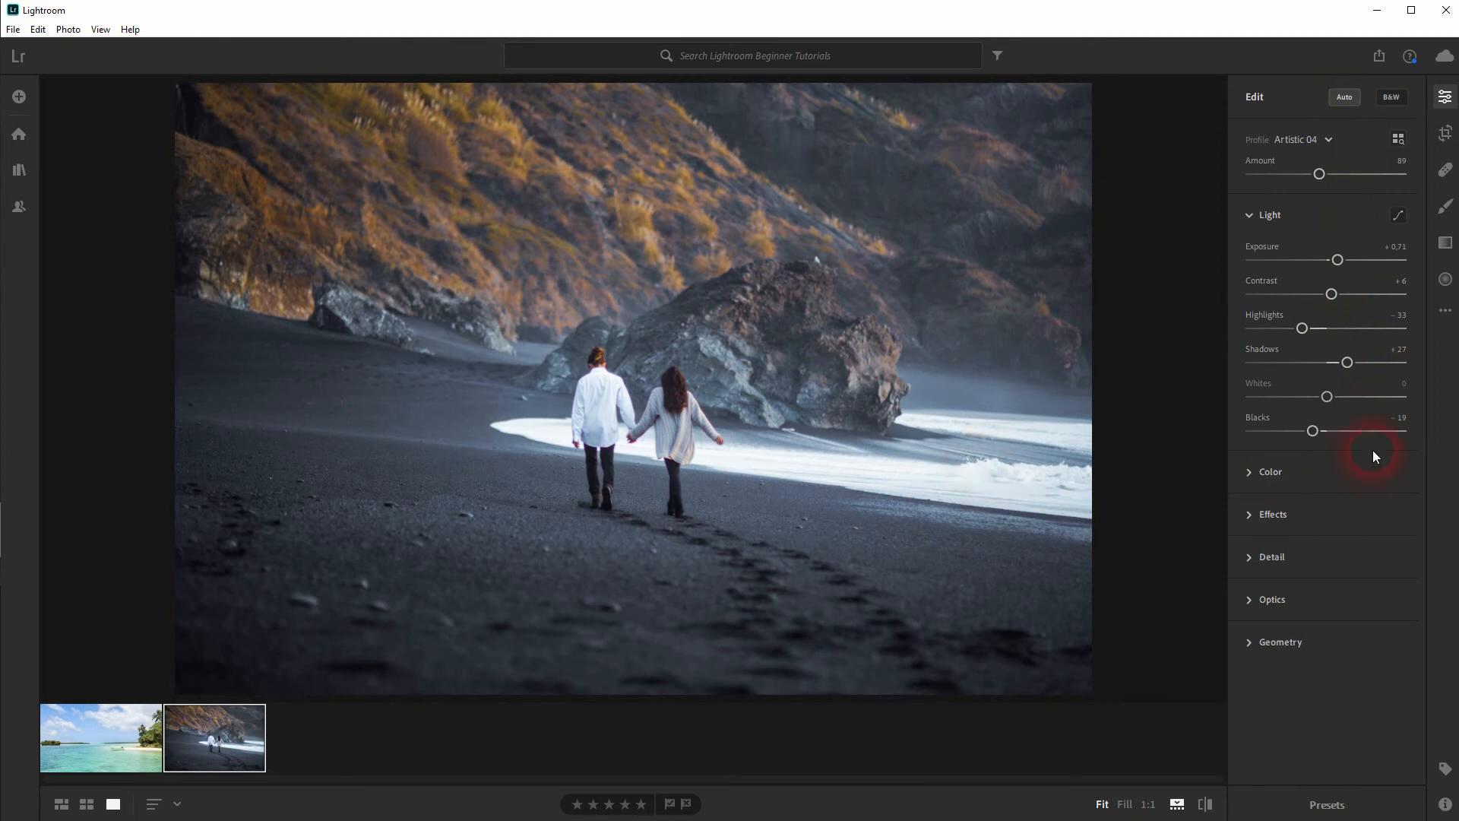
drag(1347, 363, 1338, 364)
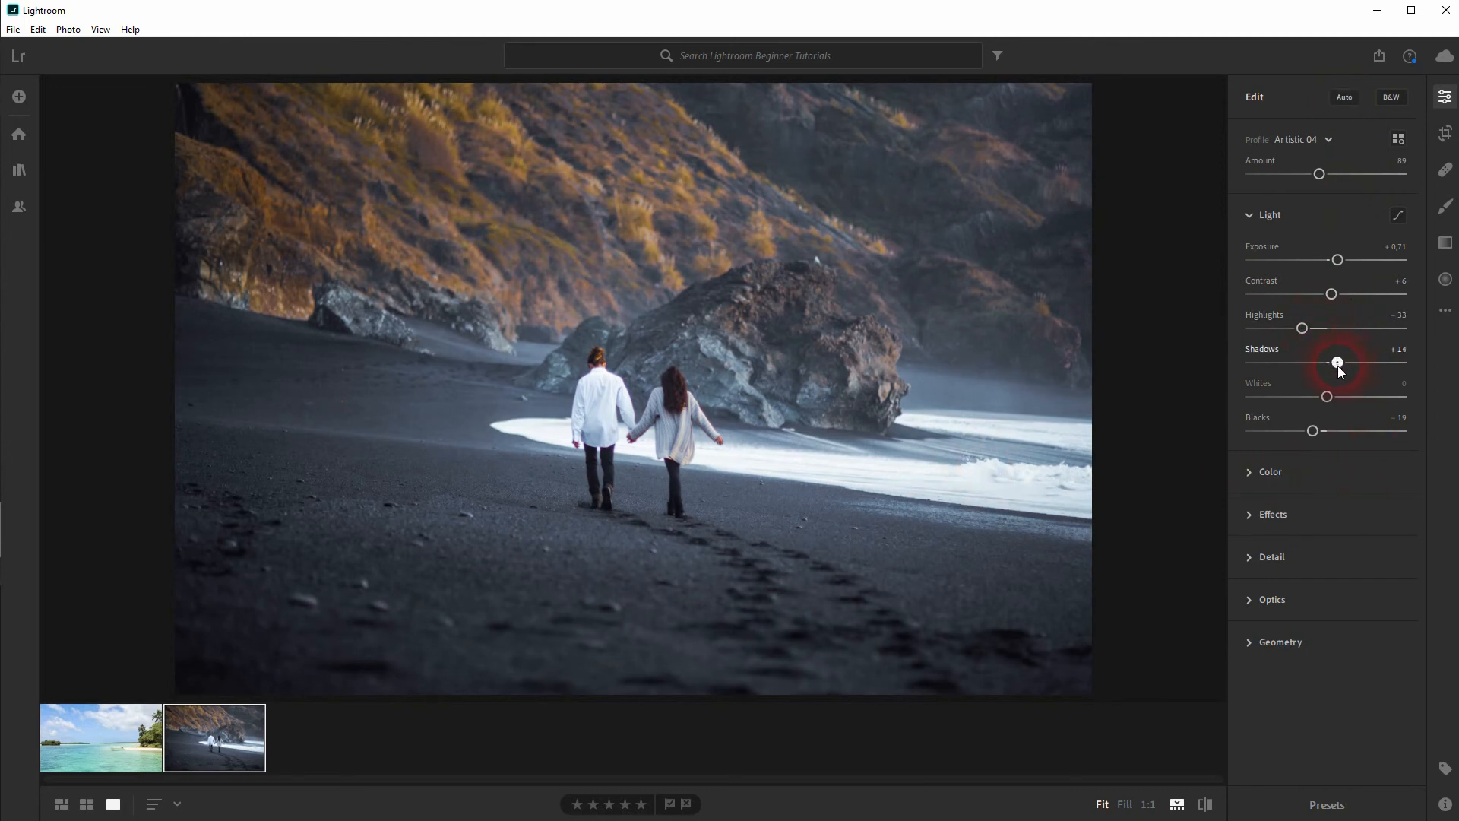
drag(1307, 329, 1294, 333)
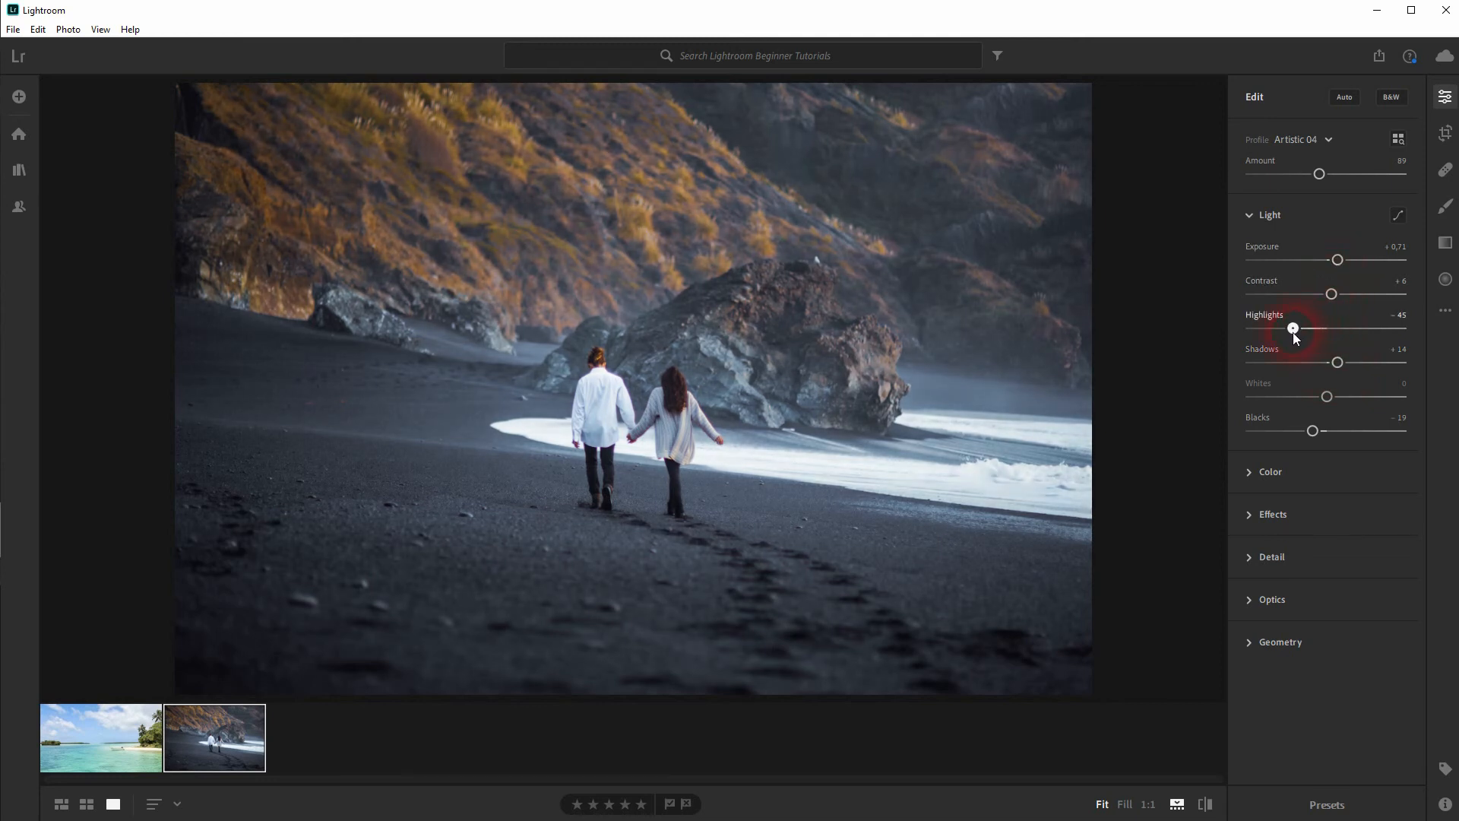
drag(1333, 294, 1338, 294)
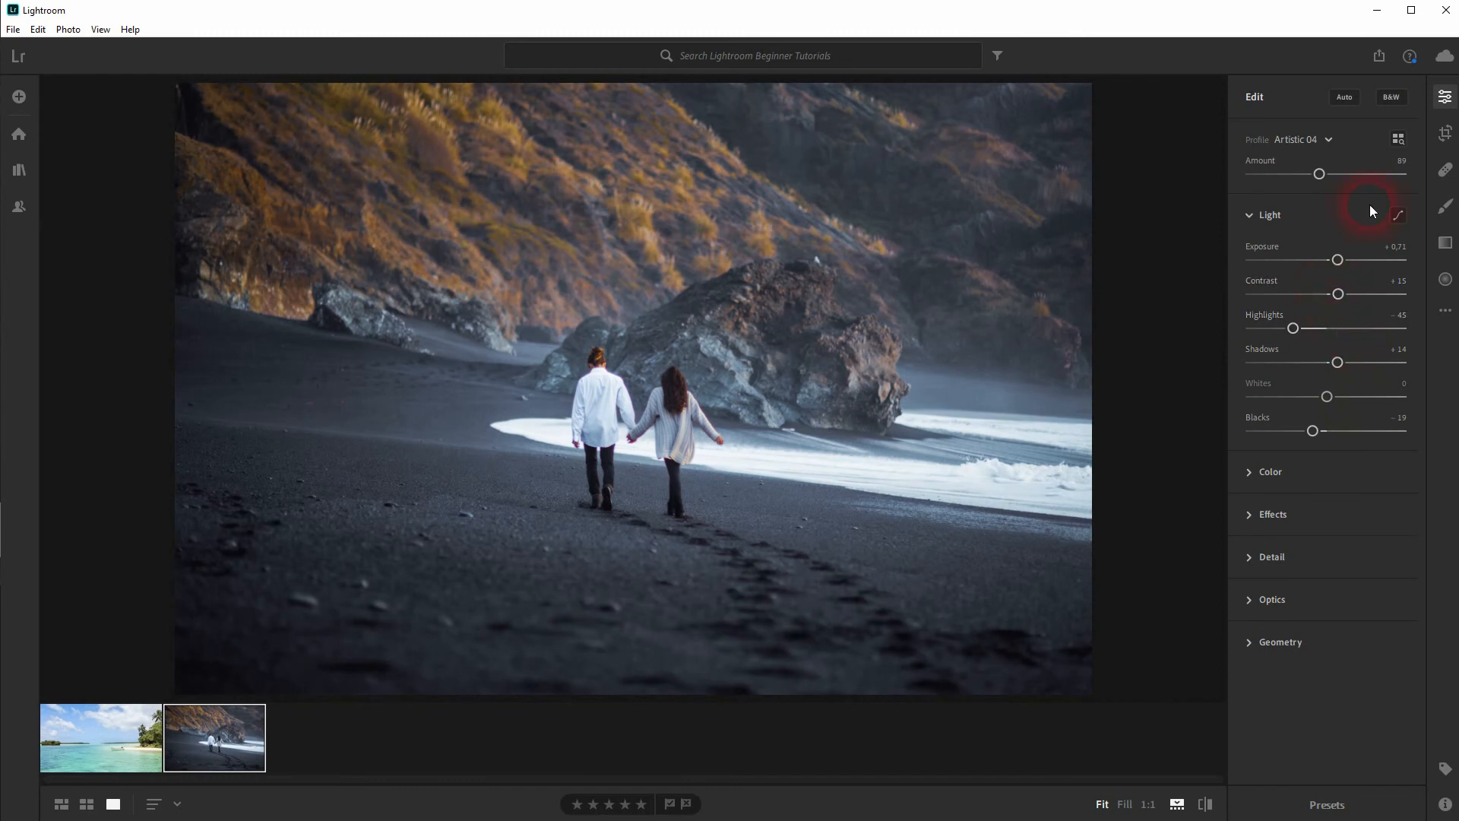
Step: Change the photo's profile to Artistic 06 and reapply the automatic light correction
click(1327, 140)
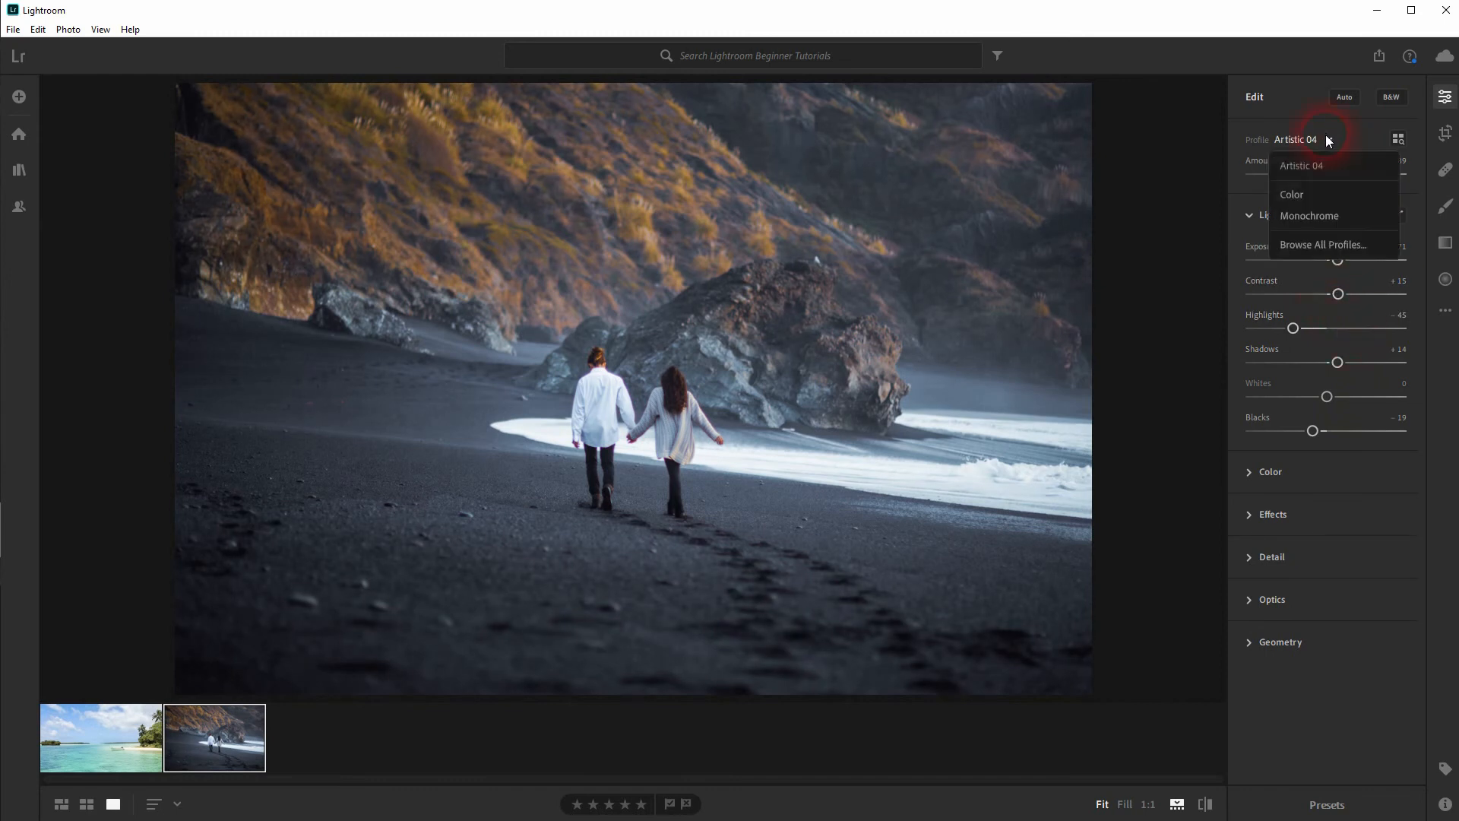
click(1317, 246)
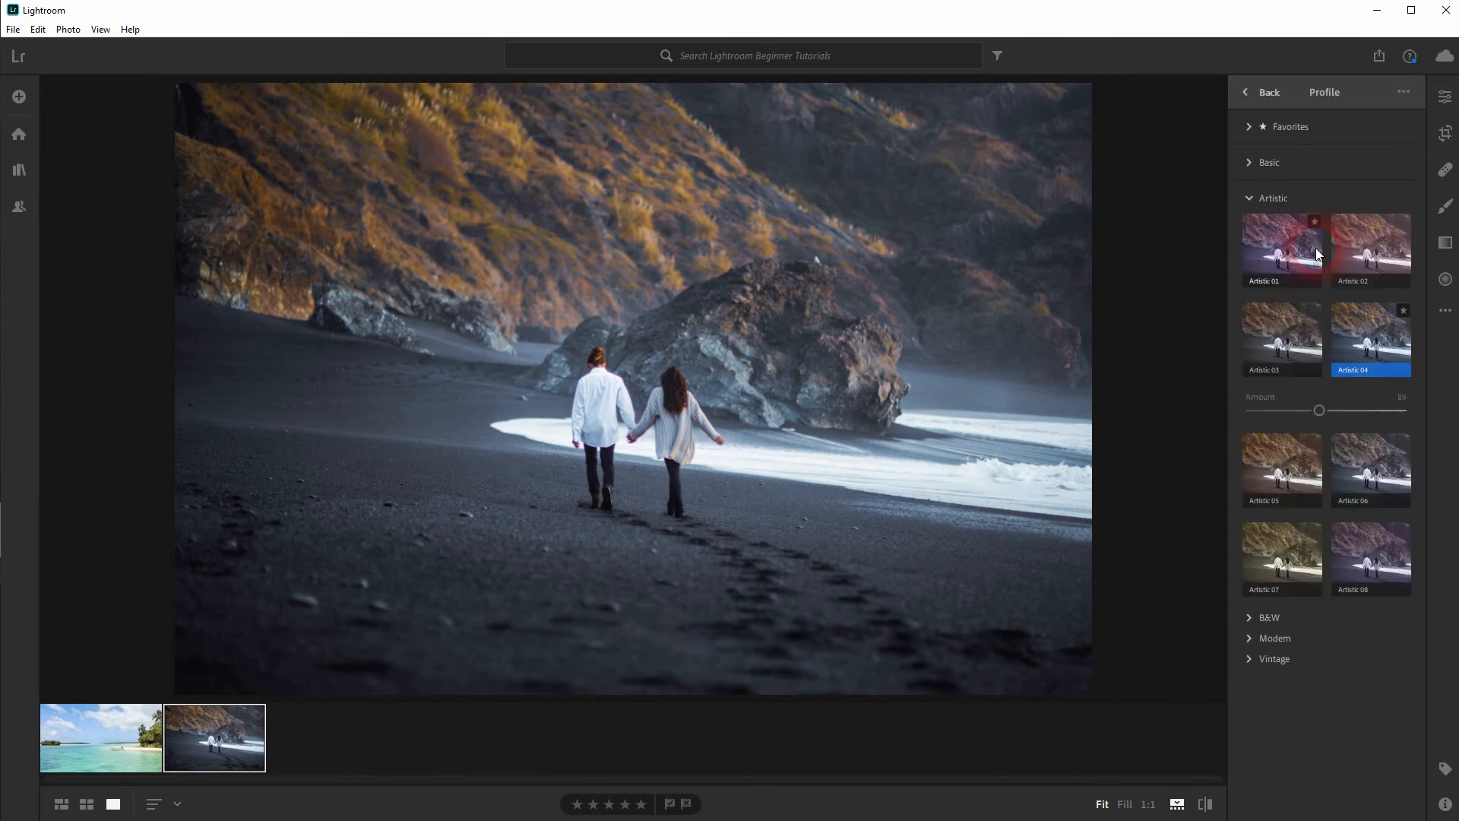
click(1396, 472)
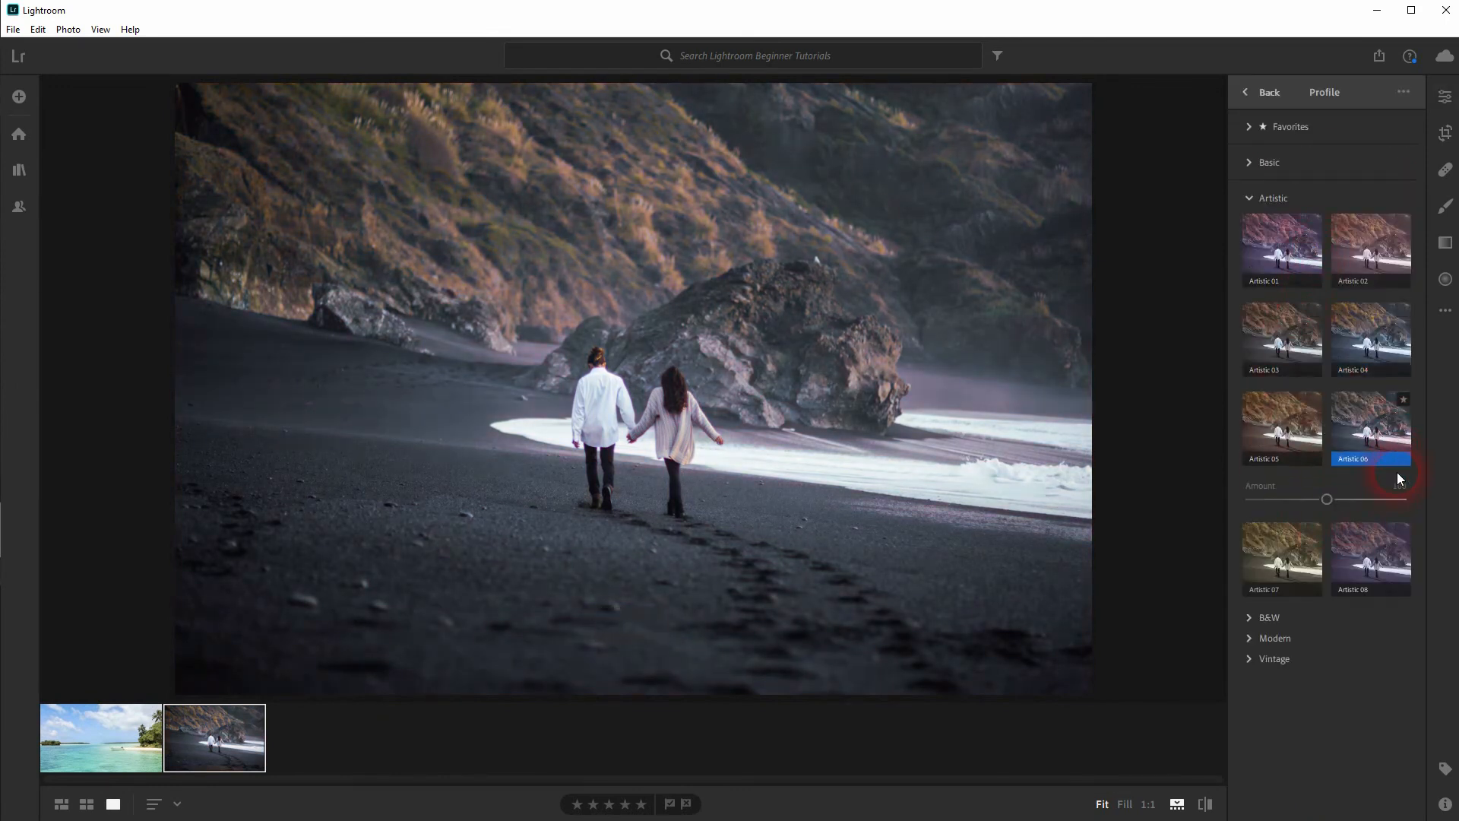
click(1249, 92)
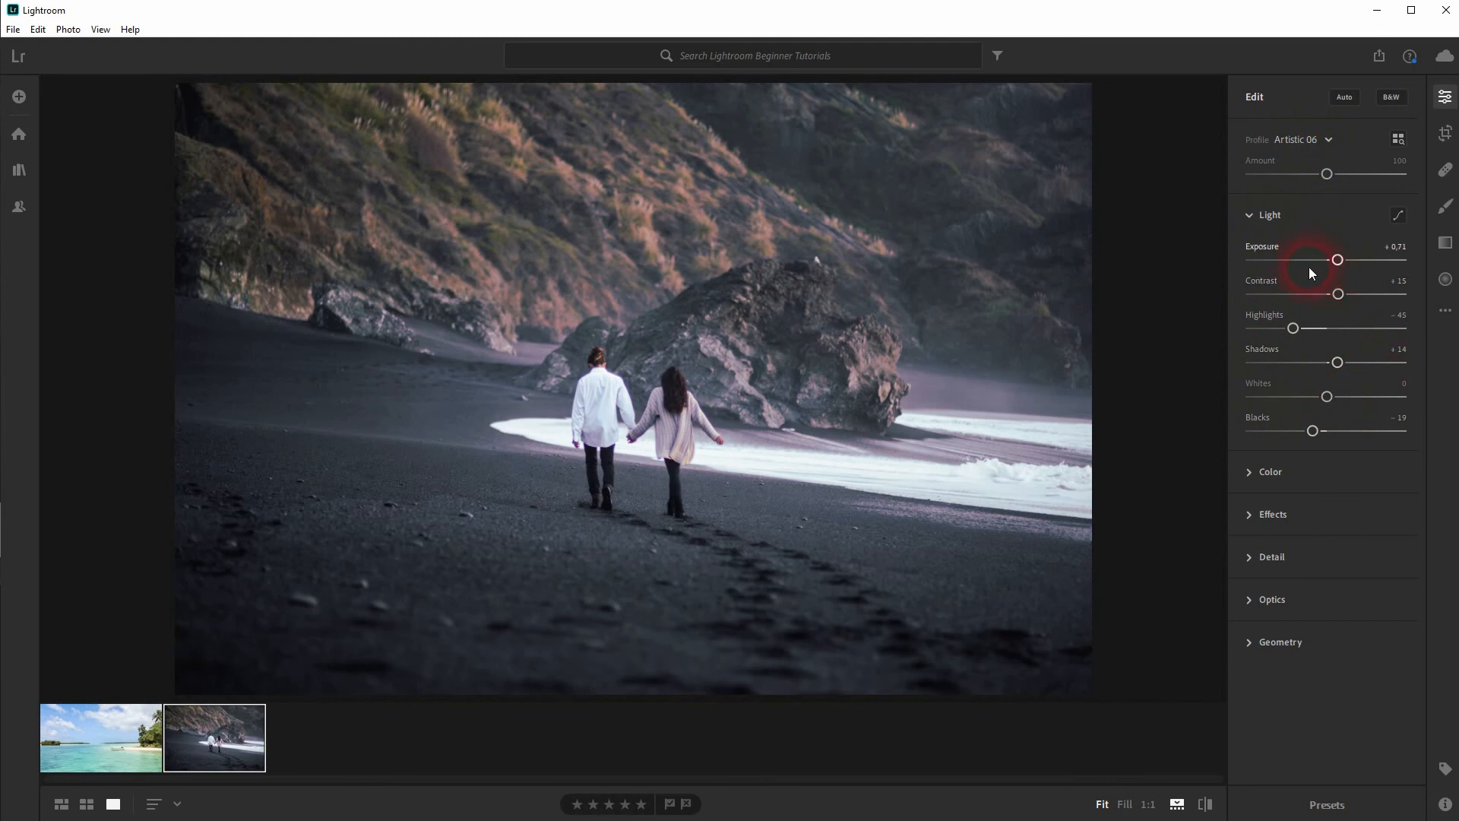
click(1343, 96)
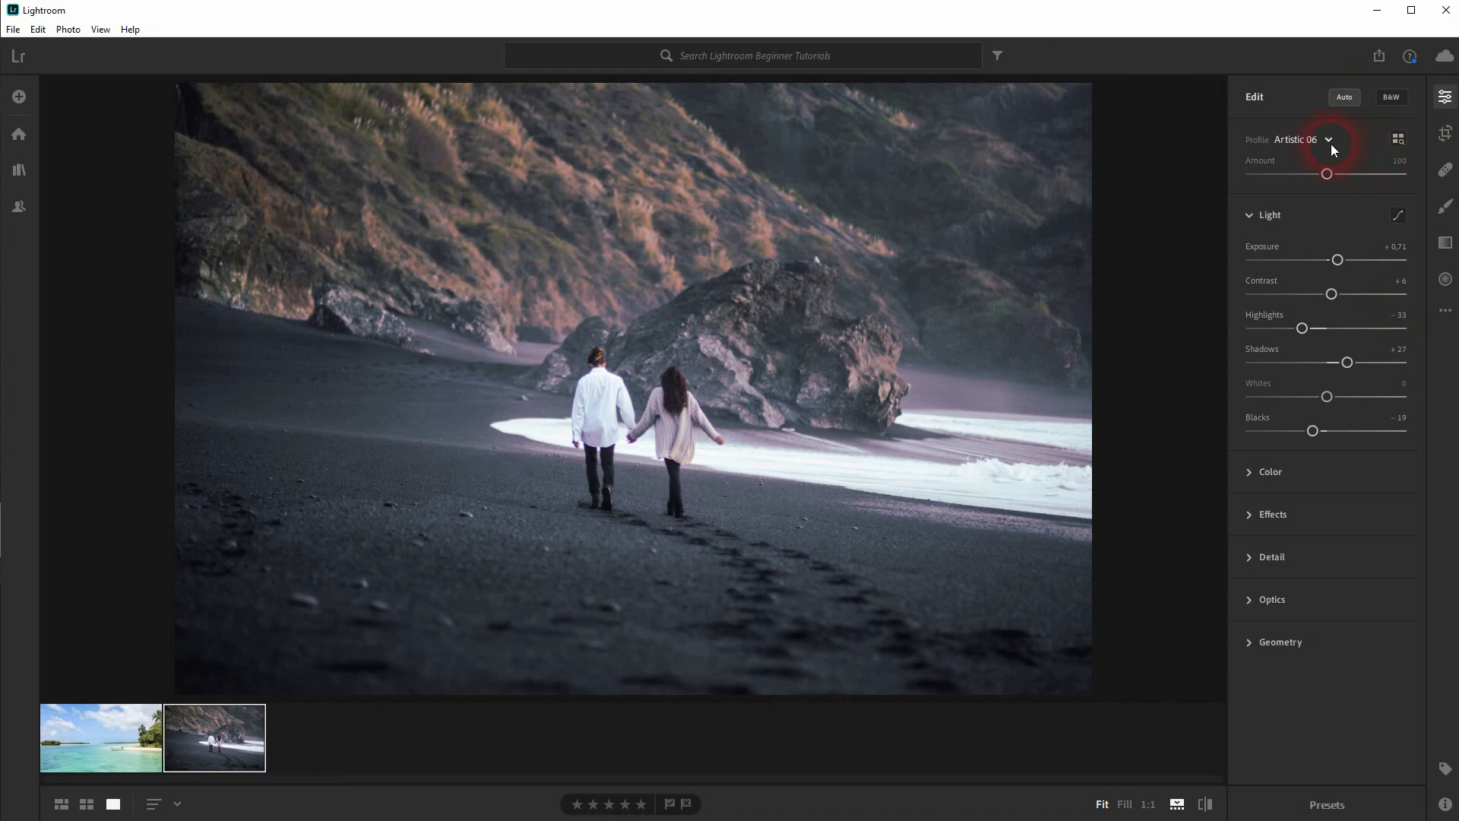
Step: Reset the beach couple photo to its original state and open the profile browser
click(1446, 312)
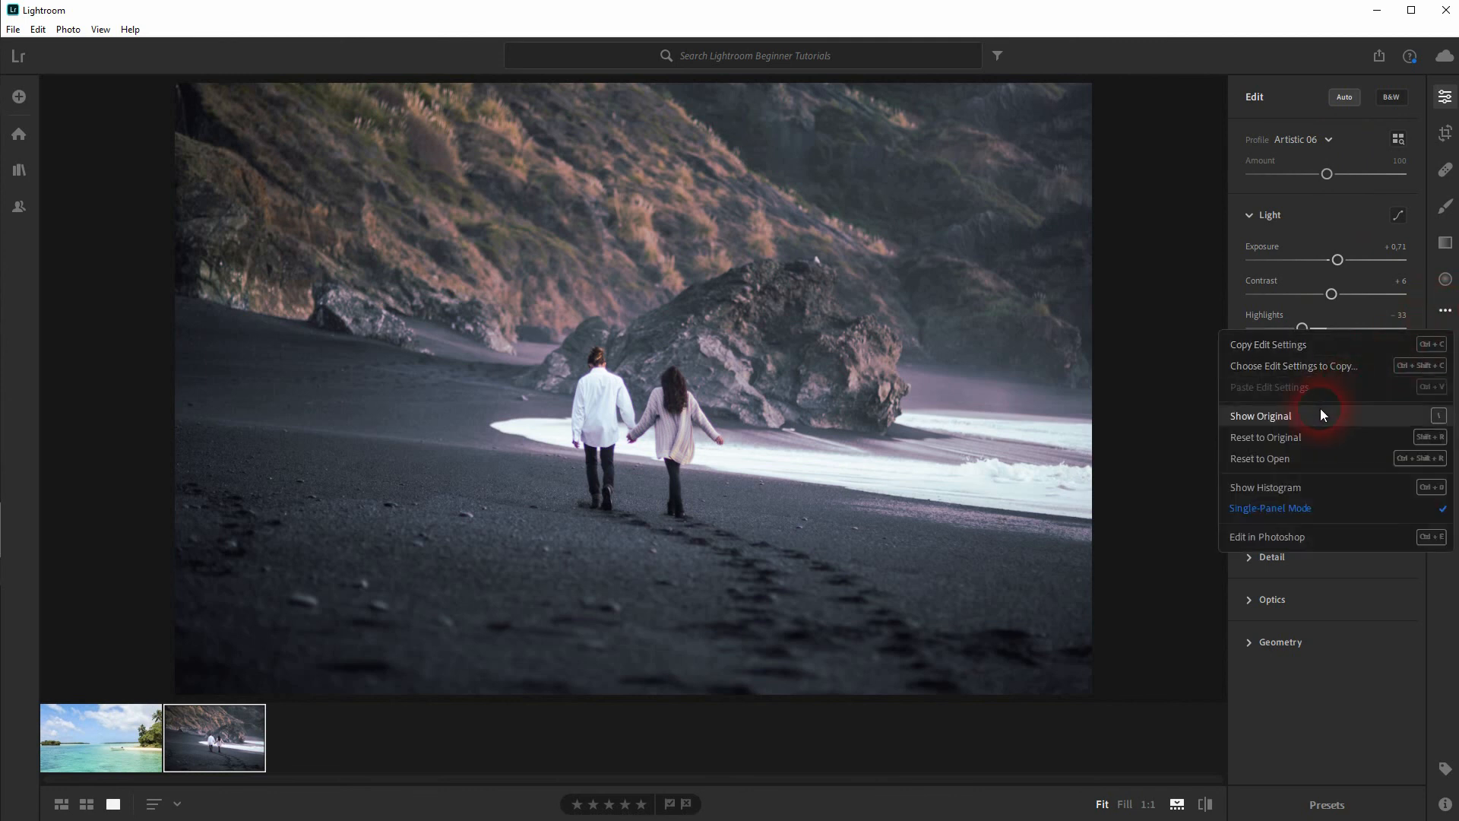
click(1293, 442)
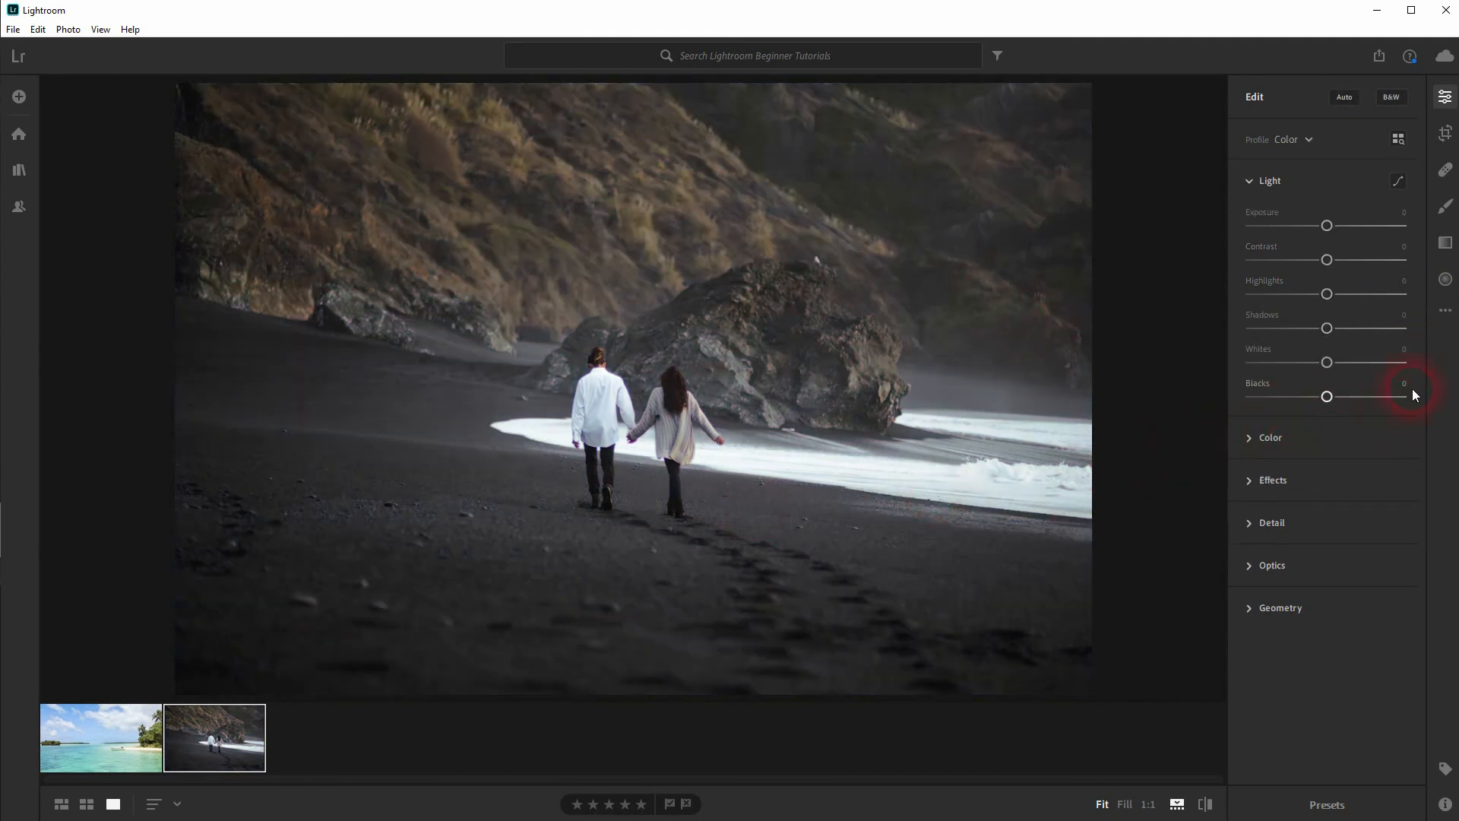
click(1397, 141)
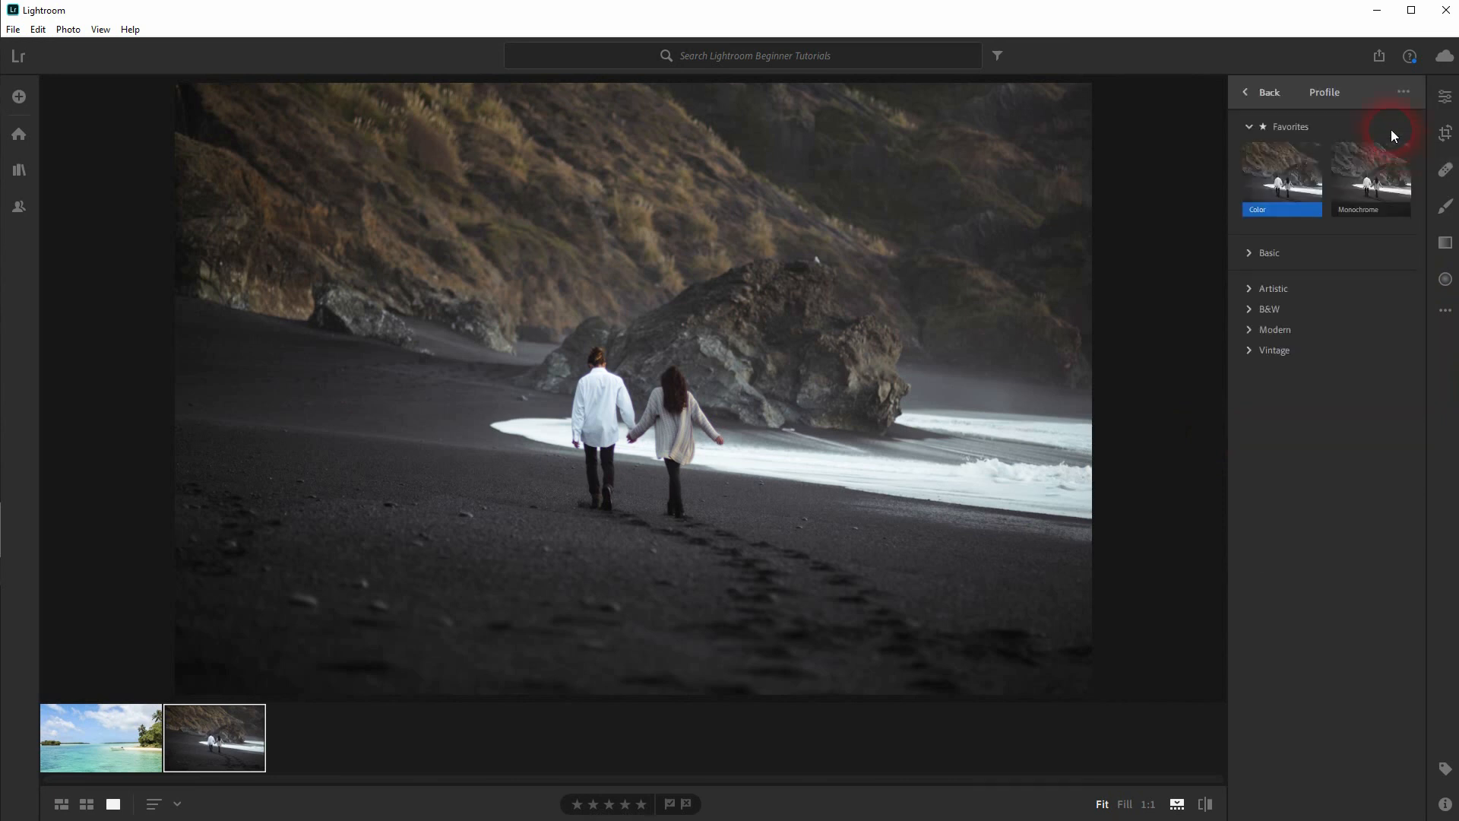
click(1373, 175)
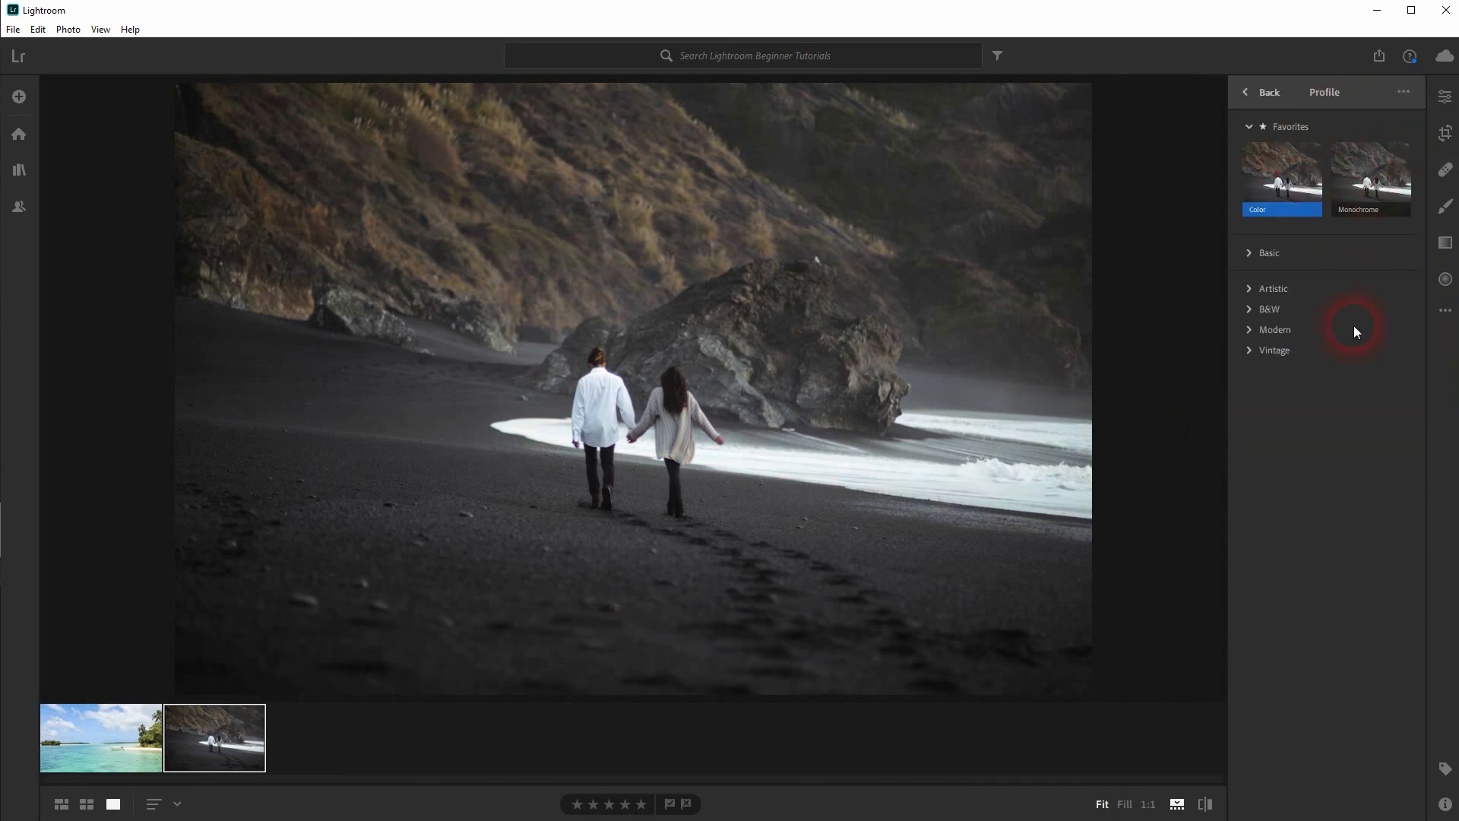